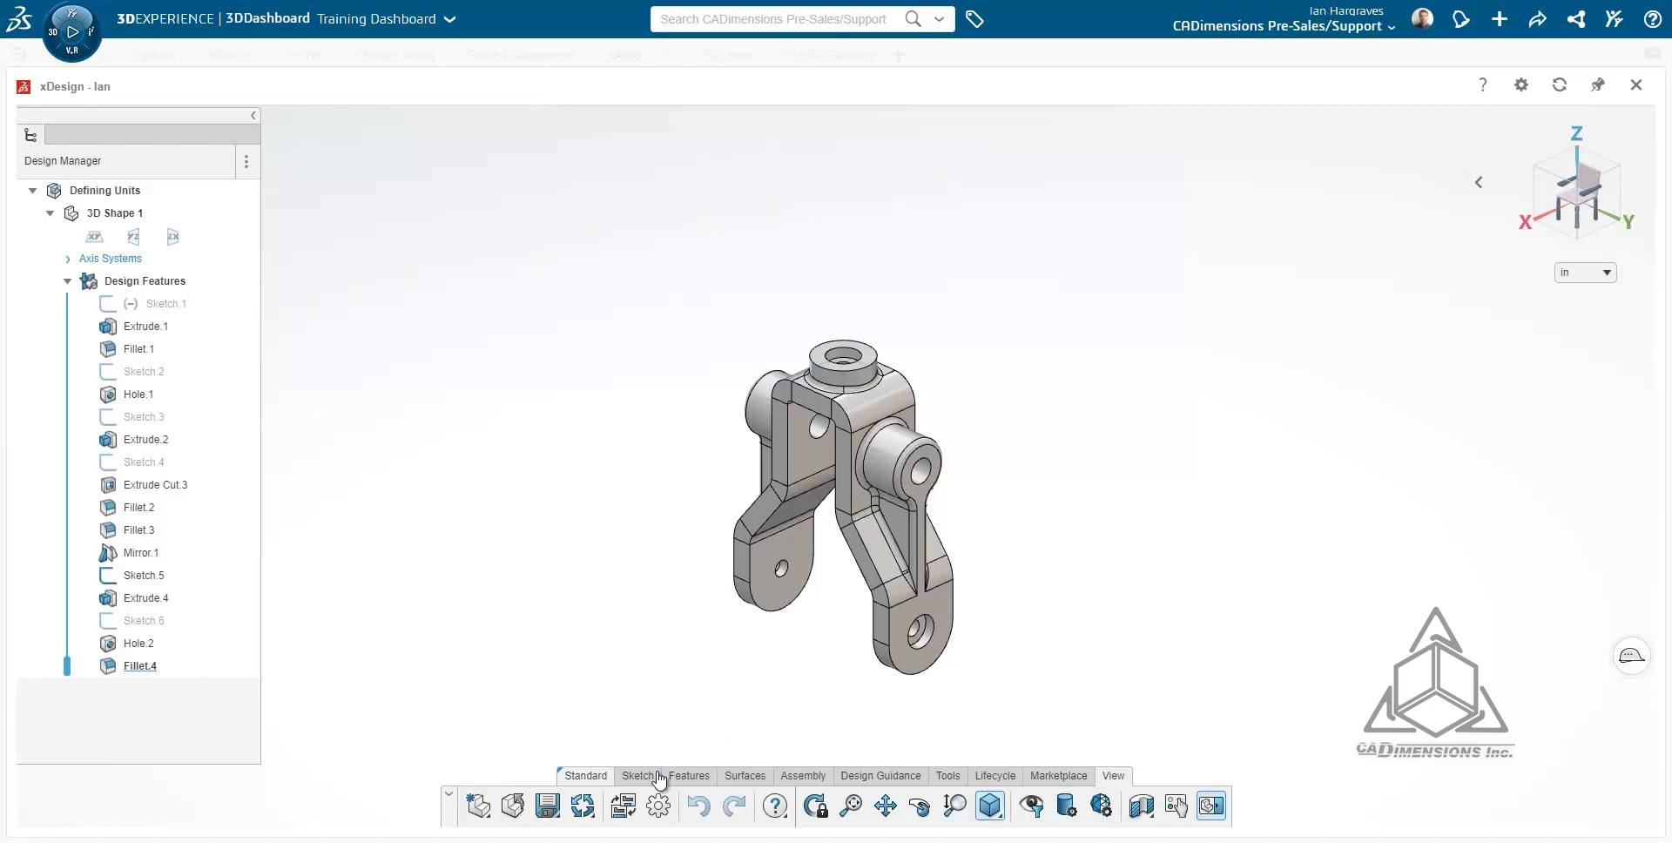
Switch the part from xDesign into the xDefine app
{"action": "left_click", "coordinate": [625, 811]}
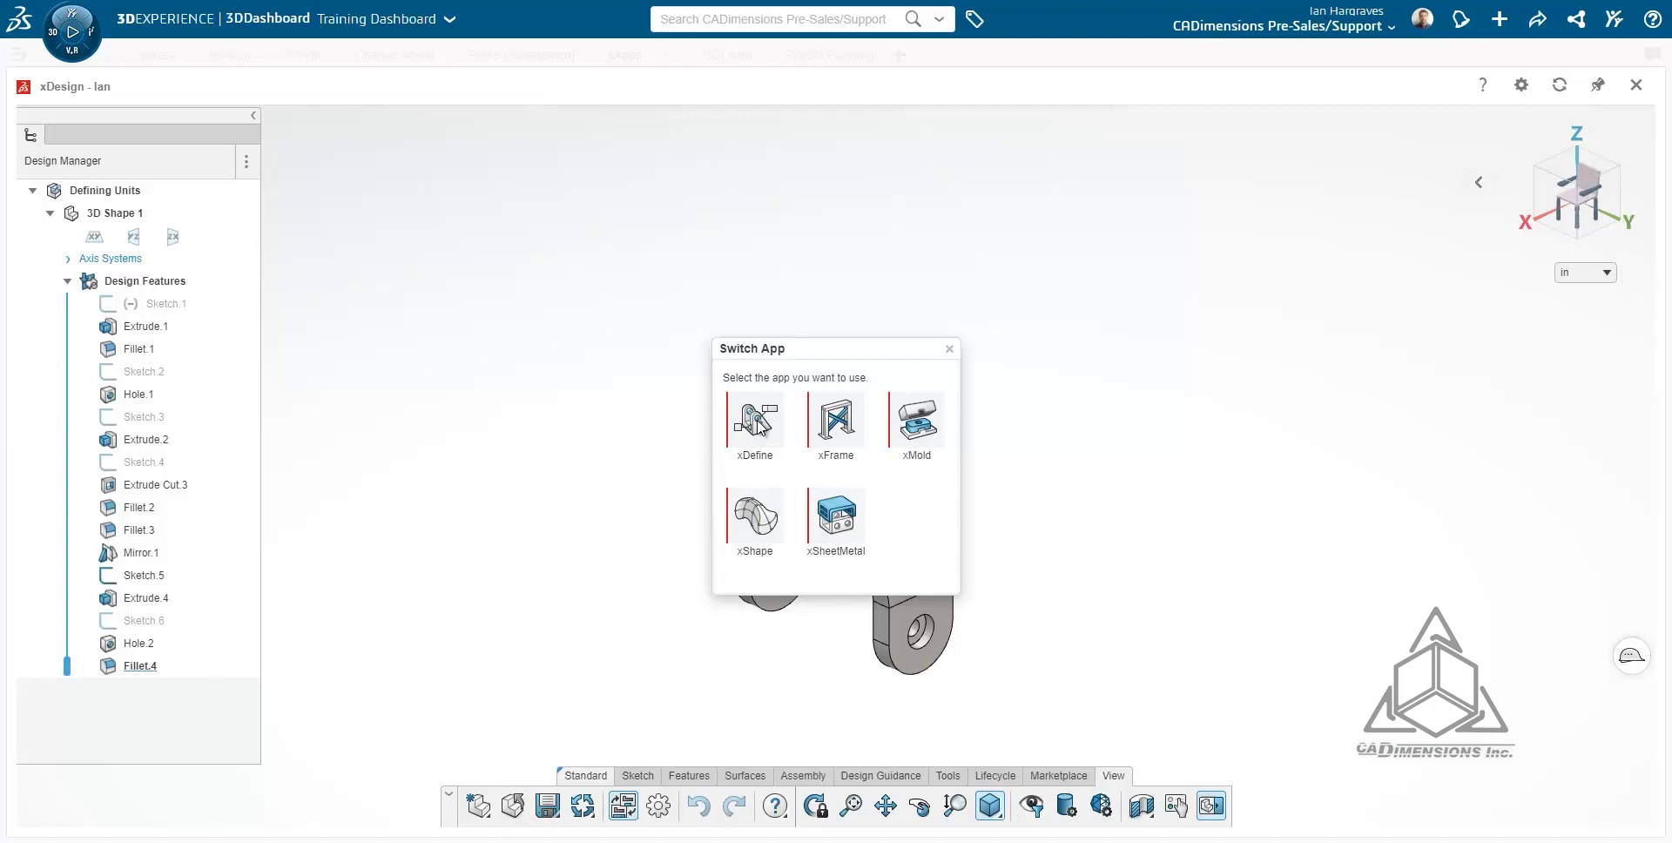
{"action": "left_click", "coordinate": [756, 421]}
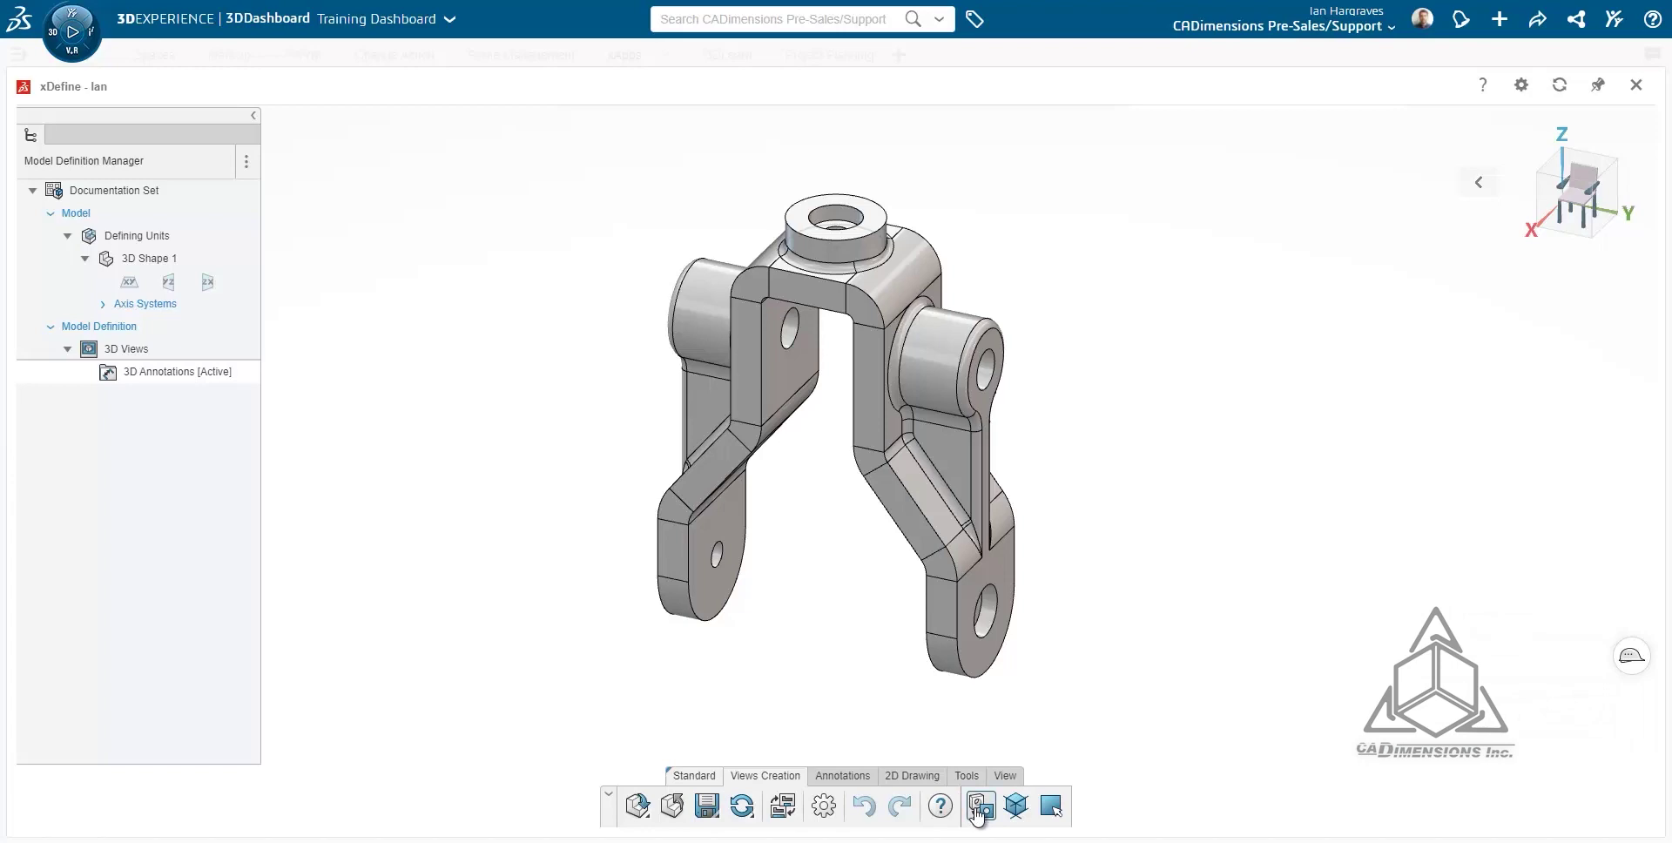
Create Front View.1, Right View.1, Top View.1 and Left View.1 as orthogonal views of the part
{"action": "left_click", "coordinate": [978, 808]}
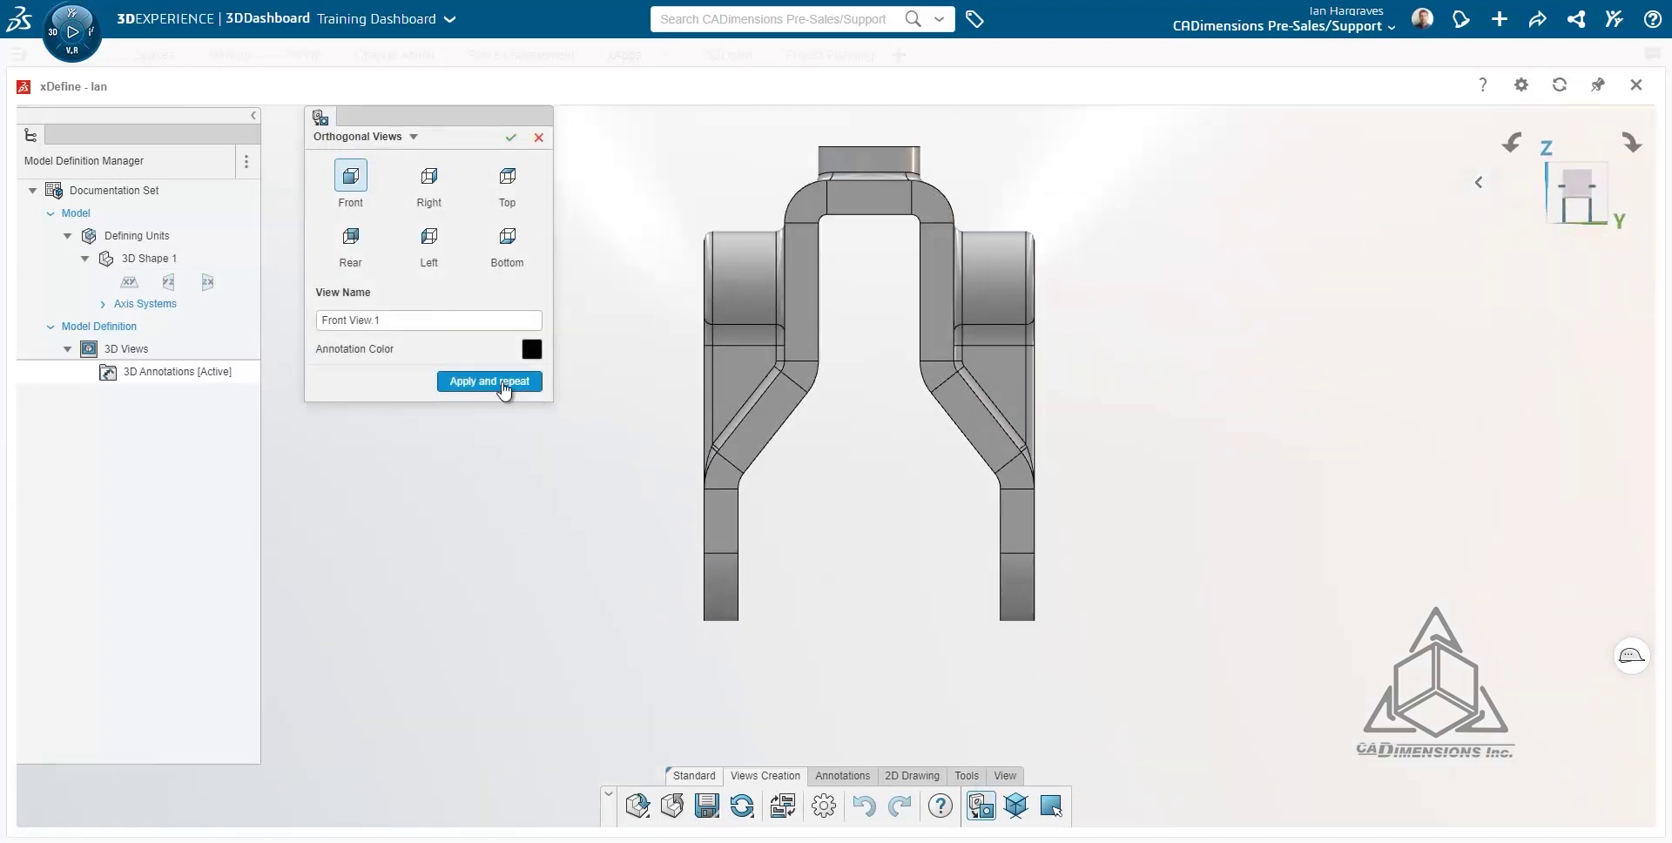
{"action": "left_click", "coordinate": [504, 385]}
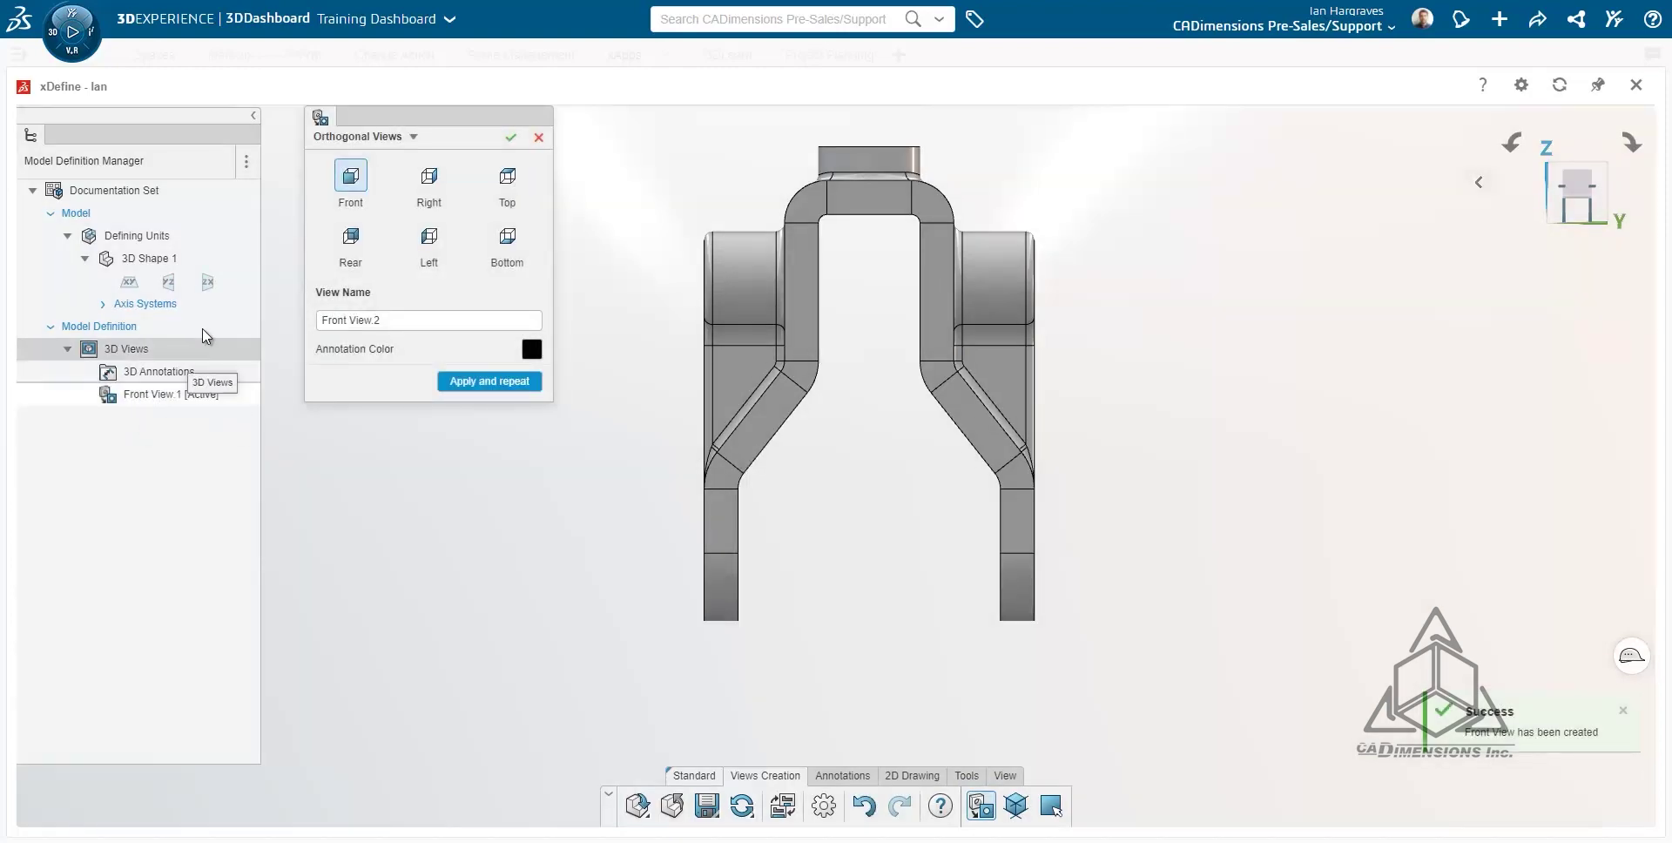
{"action": "left_click", "coordinate": [430, 188]}
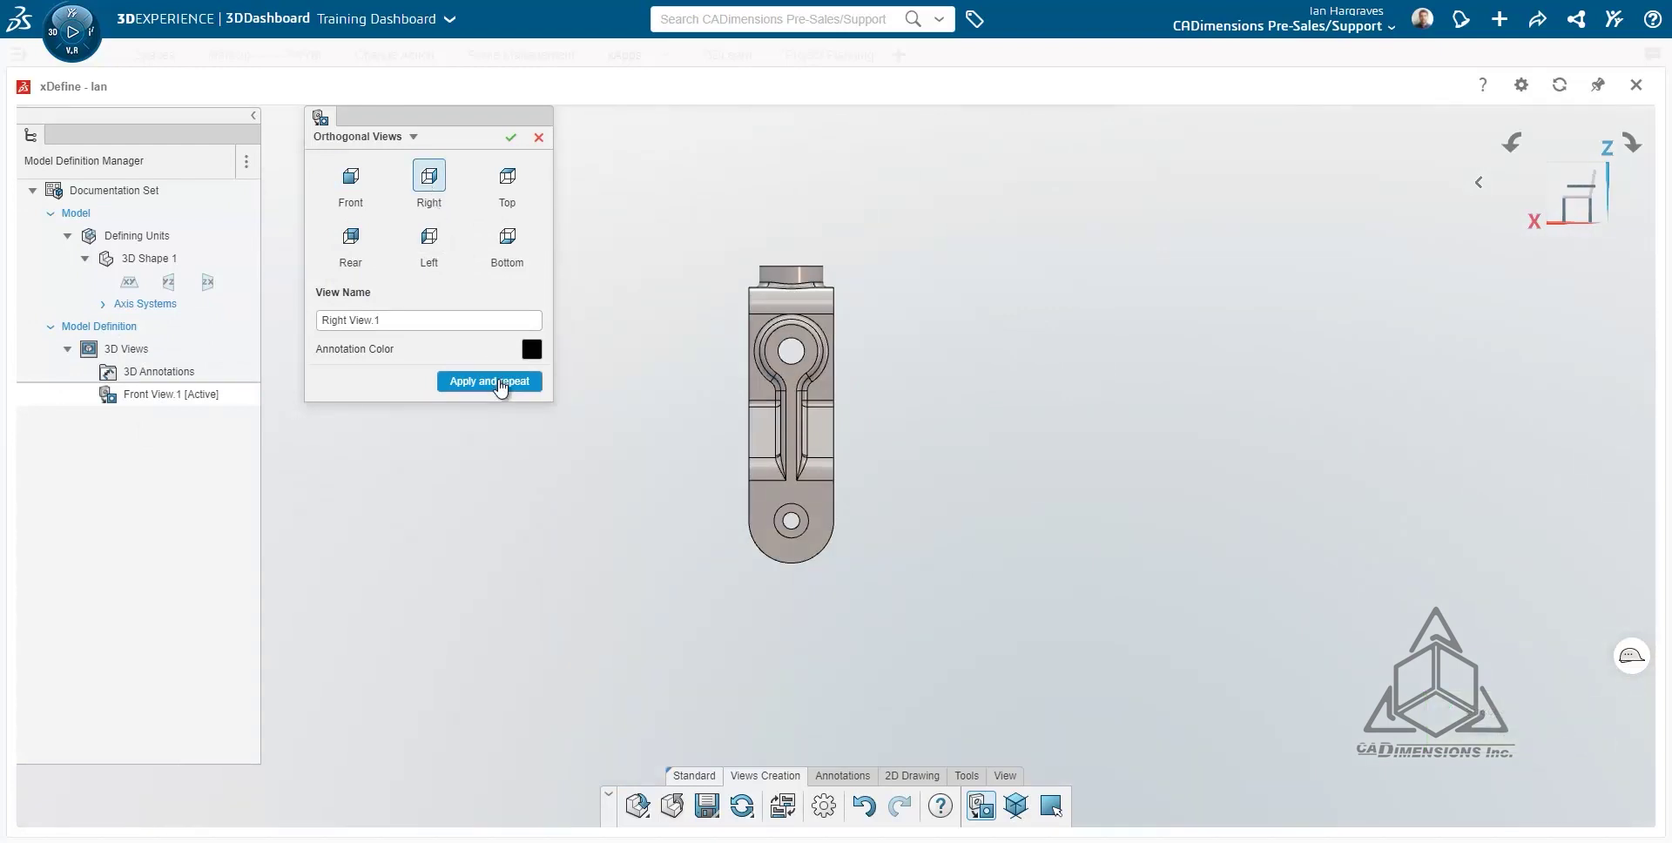
{"action": "left_click", "coordinate": [501, 383]}
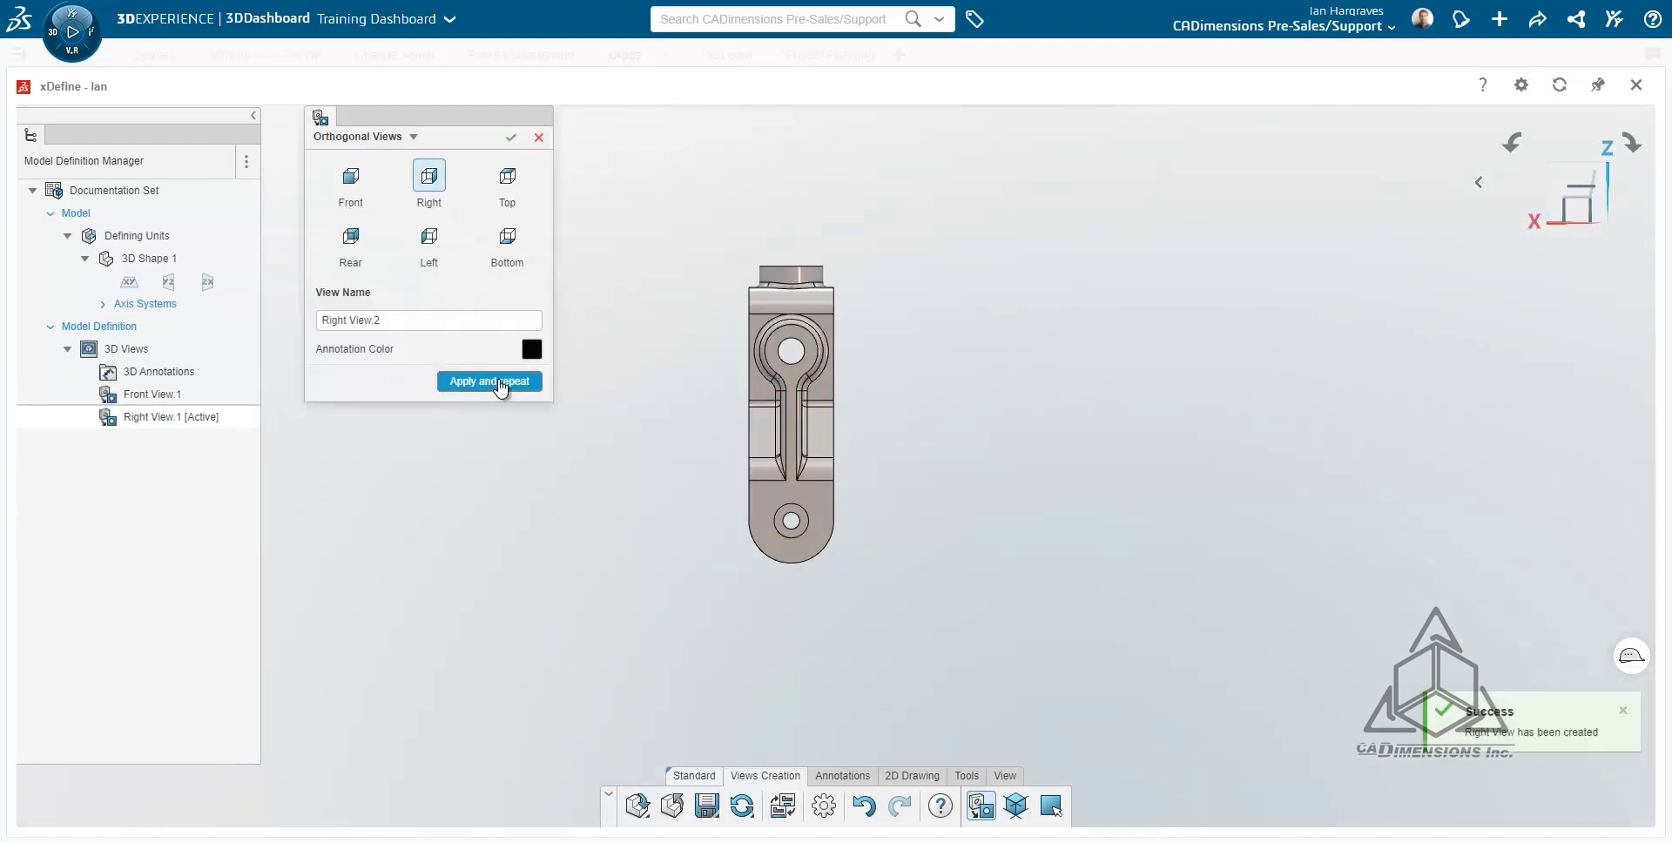
{"action": "left_click", "coordinate": [510, 179]}
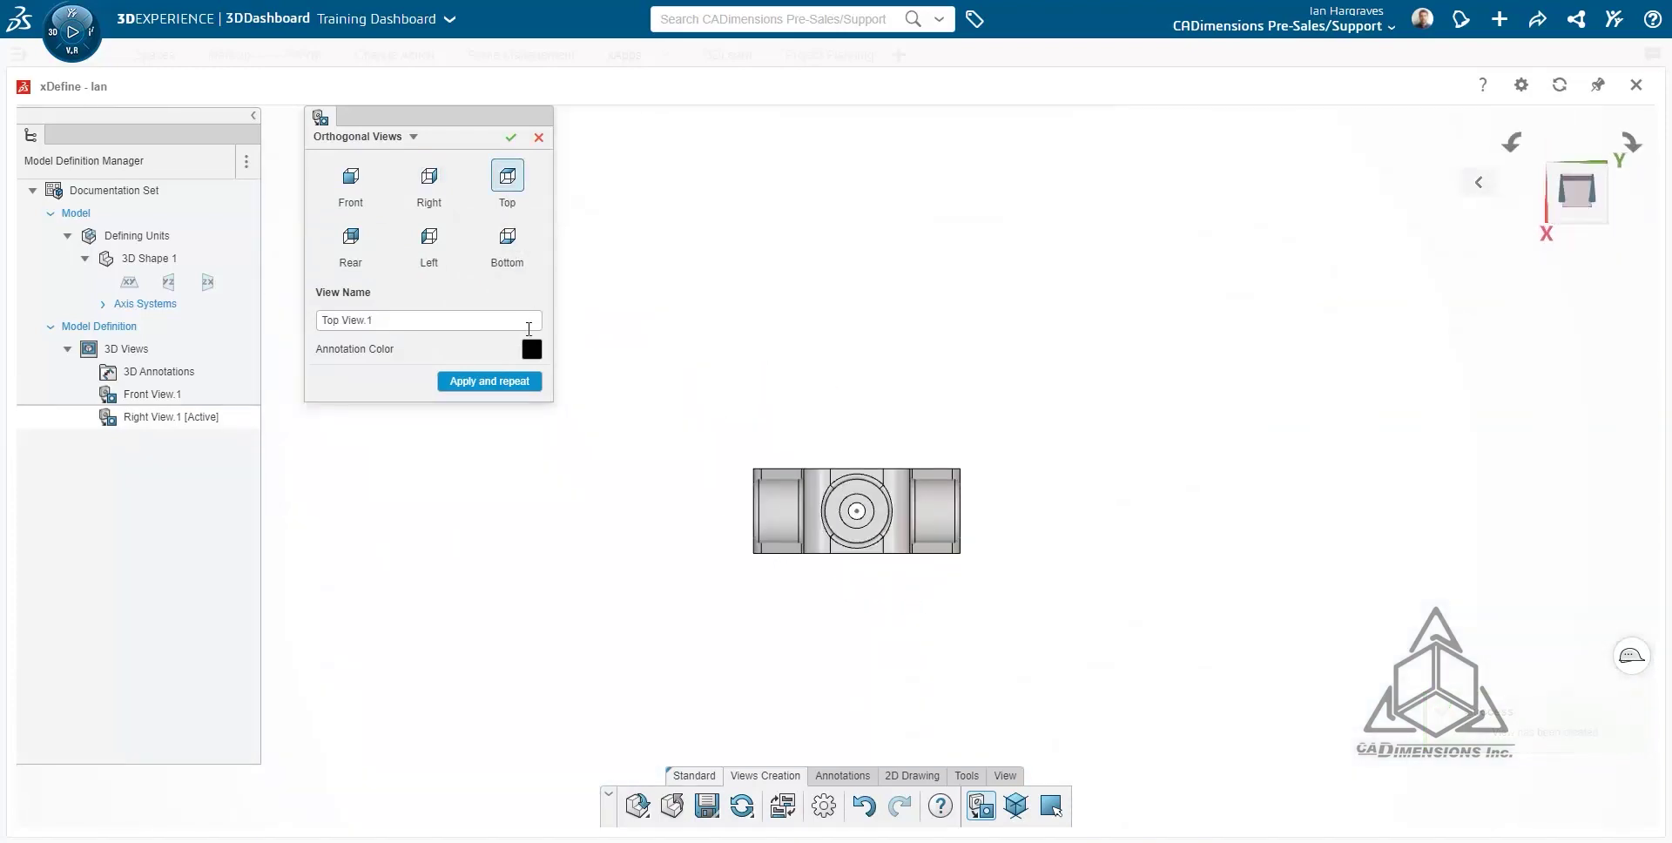
{"action": "left_click", "coordinate": [477, 383]}
{"action": "left_click", "coordinate": [431, 239]}
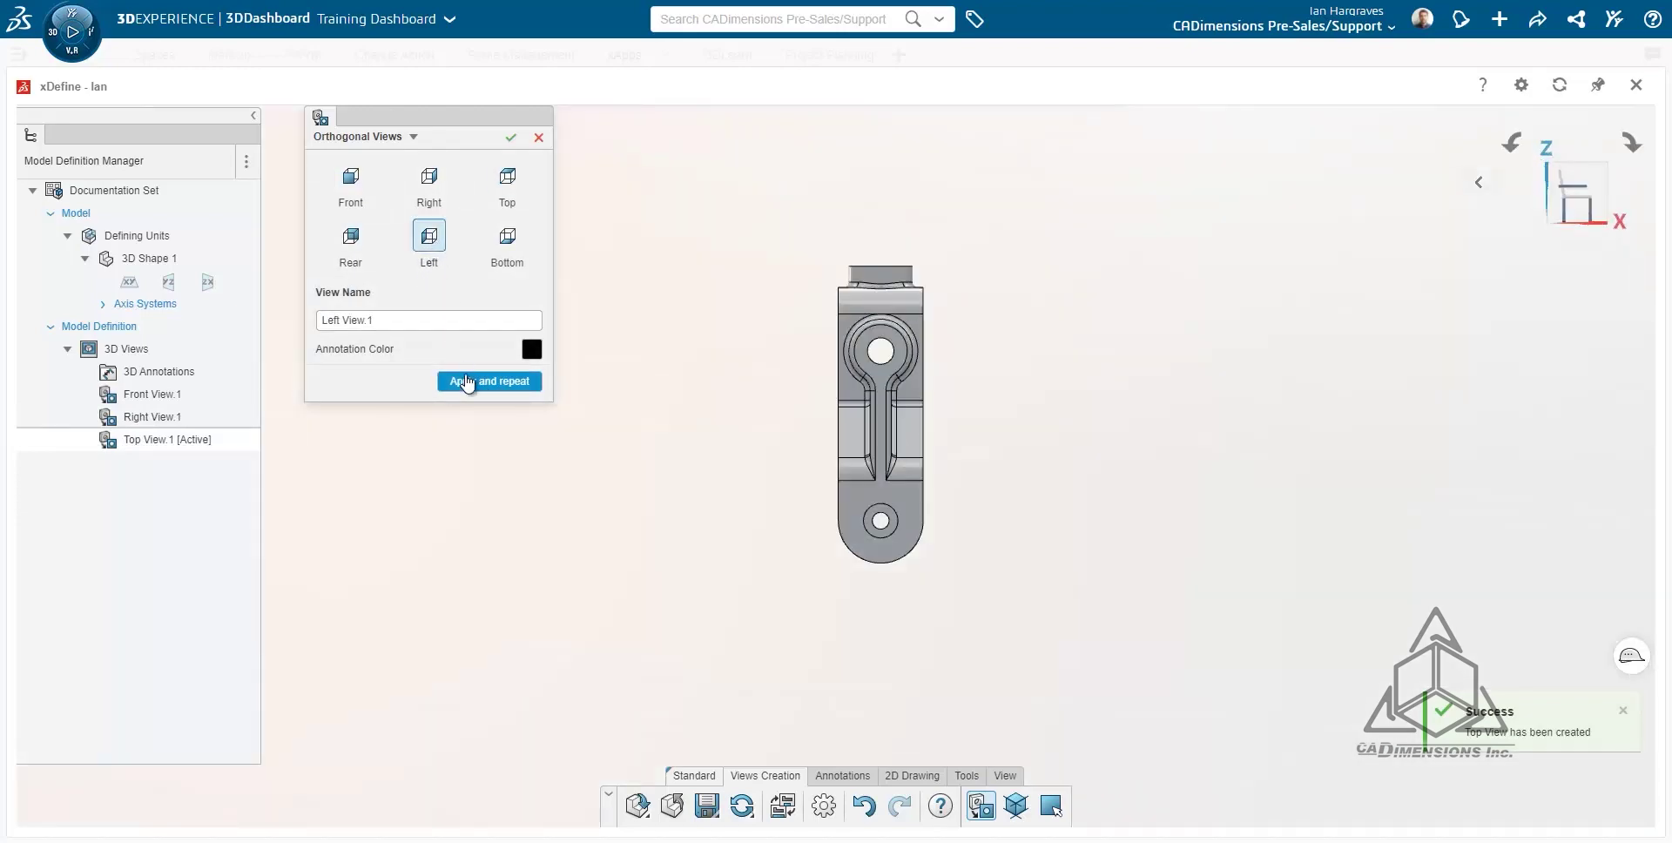
{"action": "left_click", "coordinate": [468, 383]}
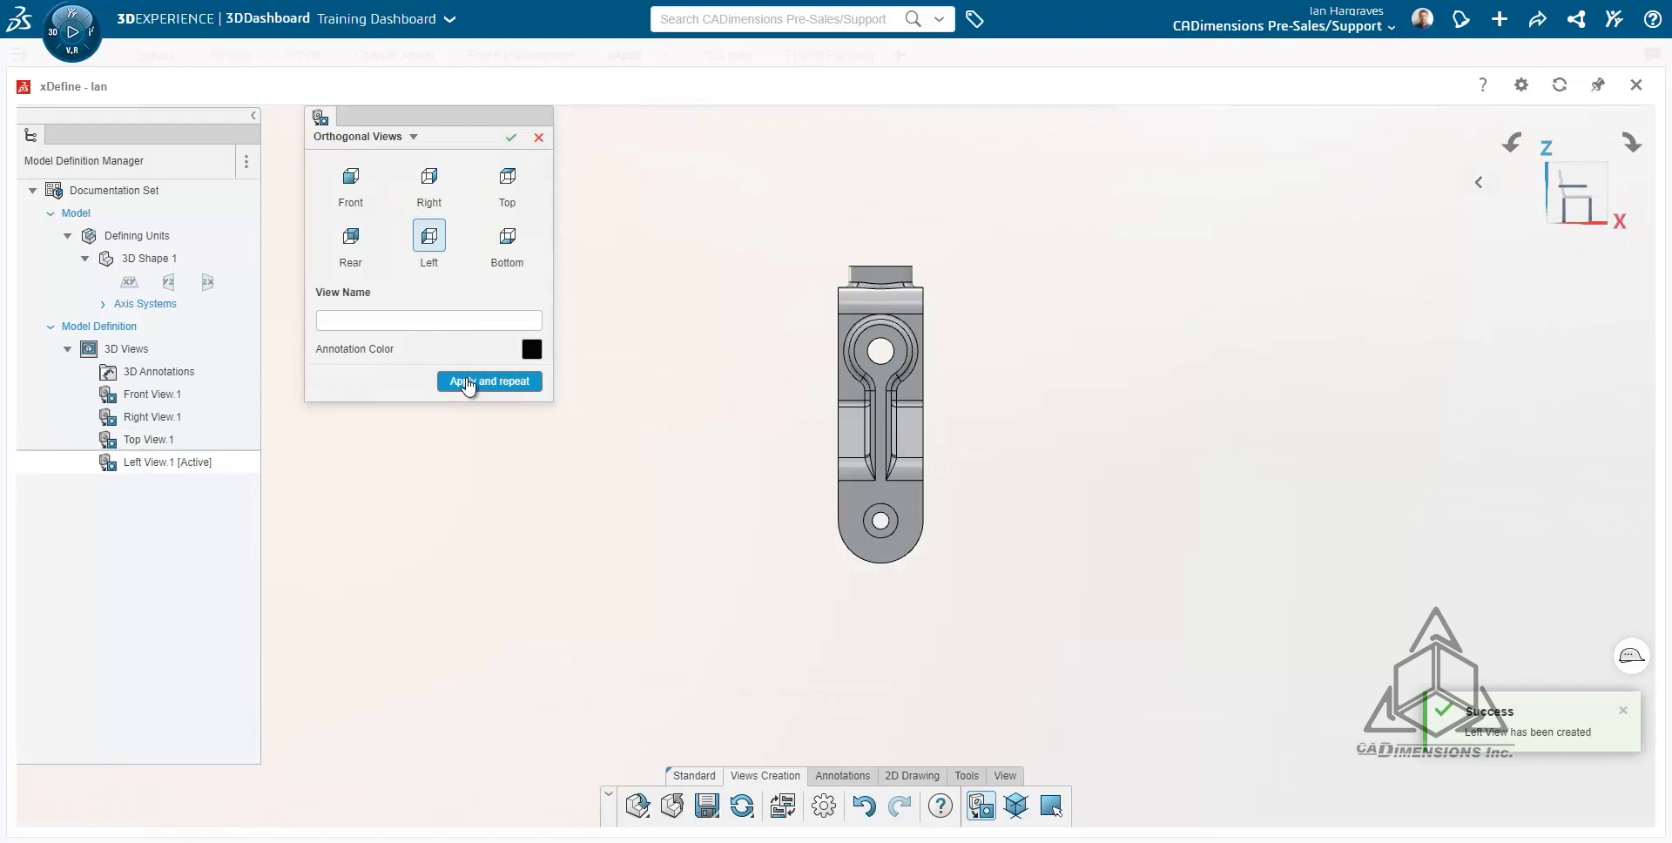
{"action": "left_click", "coordinate": [539, 139]}
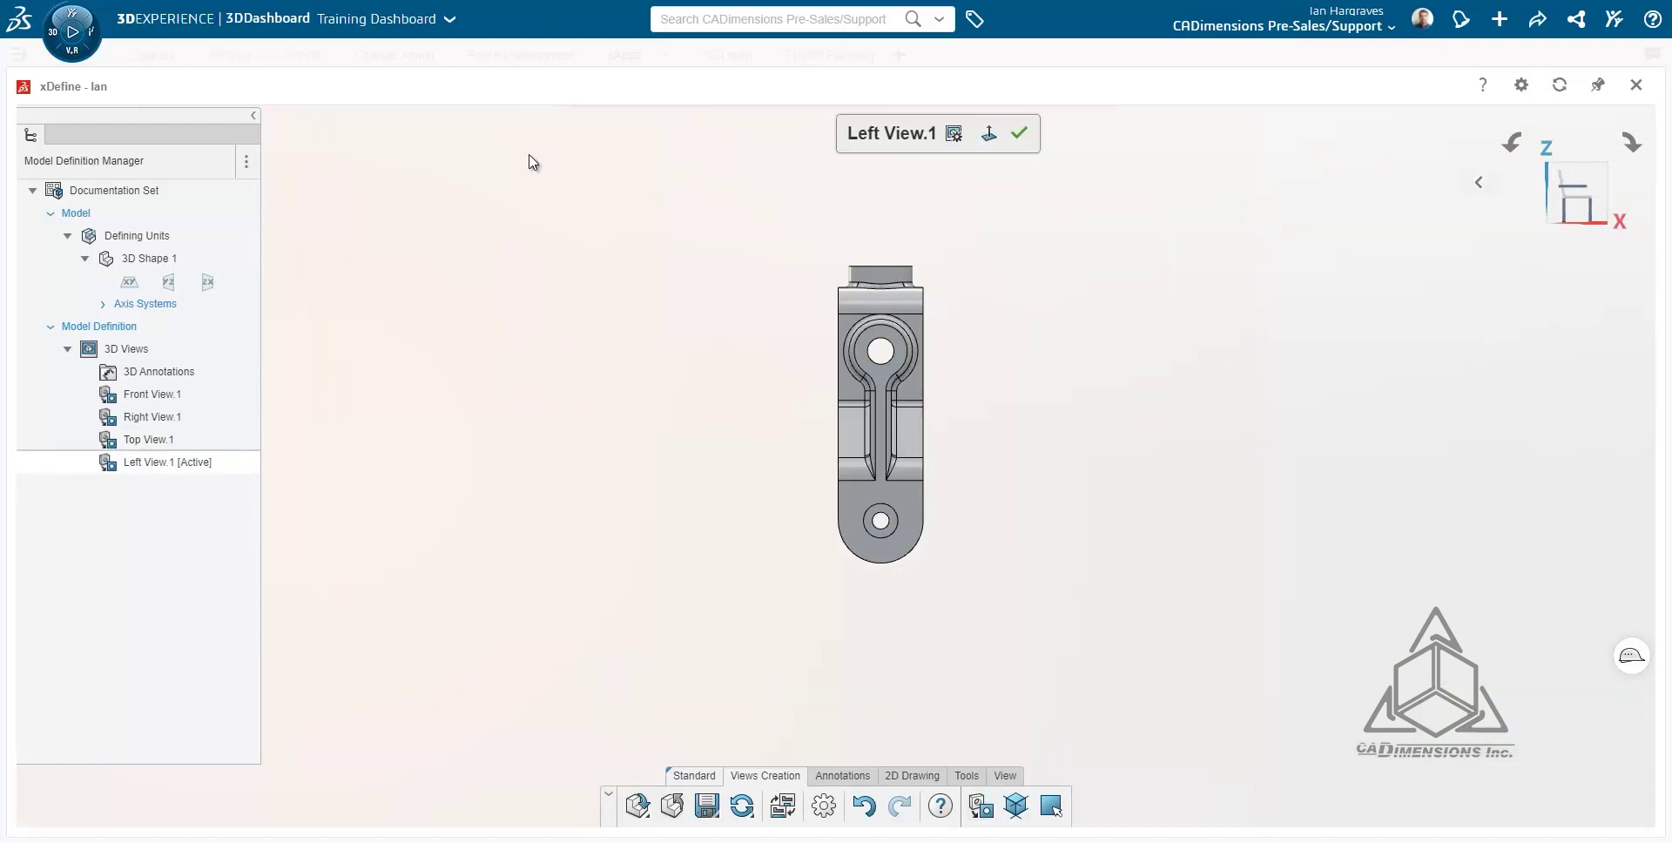
Activate Front View.1 and add the 123.82 width, 12.7 leg width and R22.22 radius dimensions
{"action": "left_click", "coordinate": [165, 396]}
{"action": "double_click", "coordinate": [166, 396]}
{"action": "left_click", "coordinate": [893, 805]}
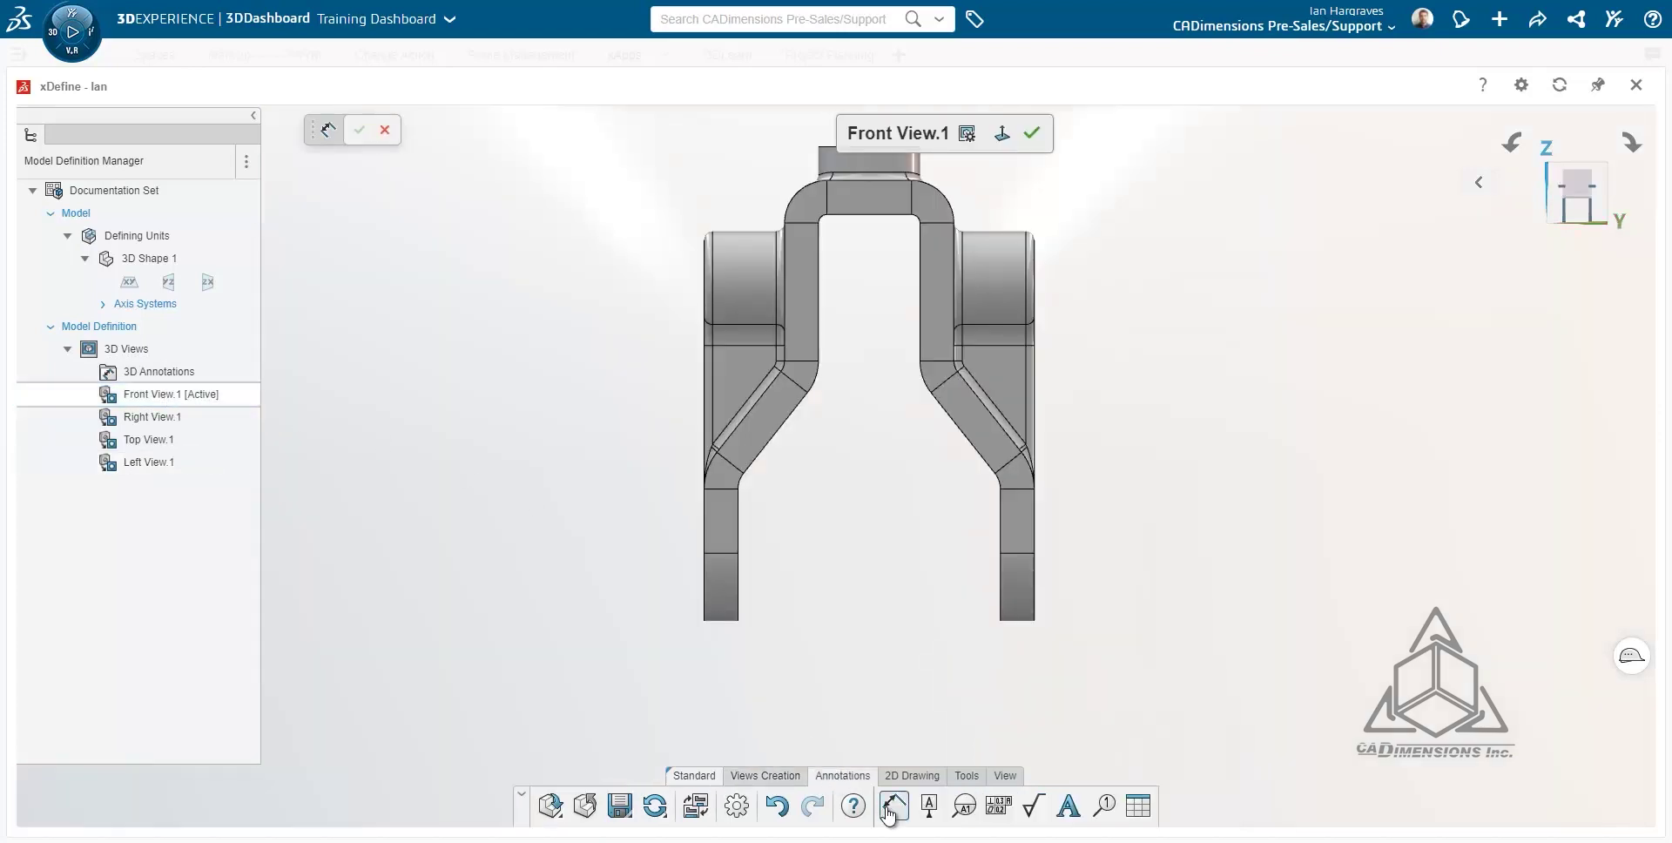
{"action": "left_click", "coordinate": [1033, 621]}
{"action": "left_click", "coordinate": [889, 723]}
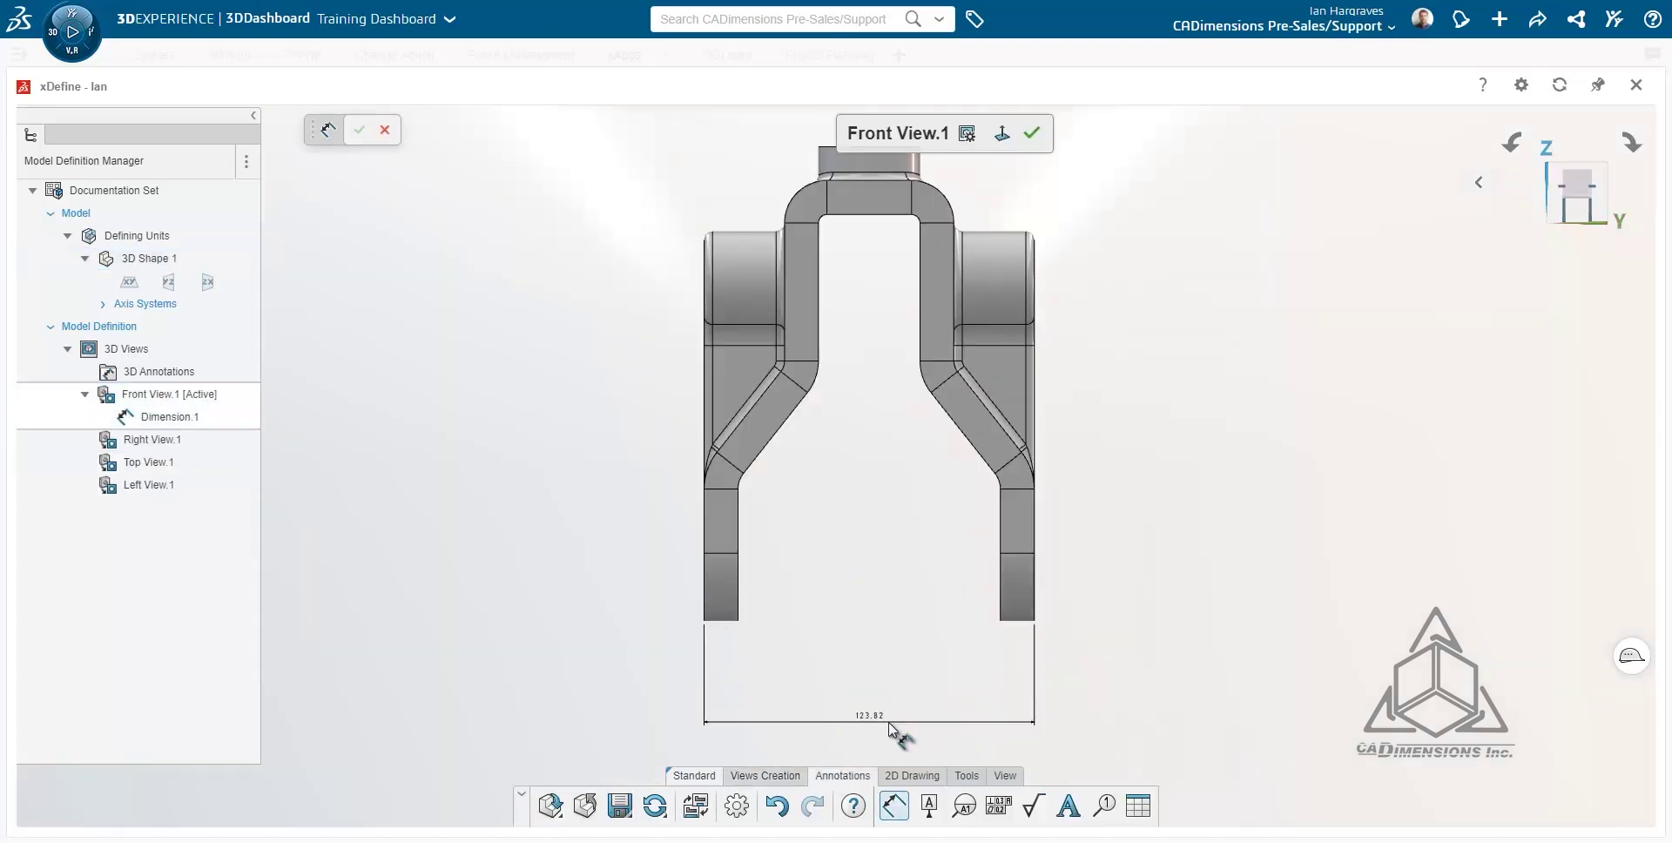
{"action": "left_click", "coordinate": [716, 621]}
{"action": "left_click", "coordinate": [672, 682]}
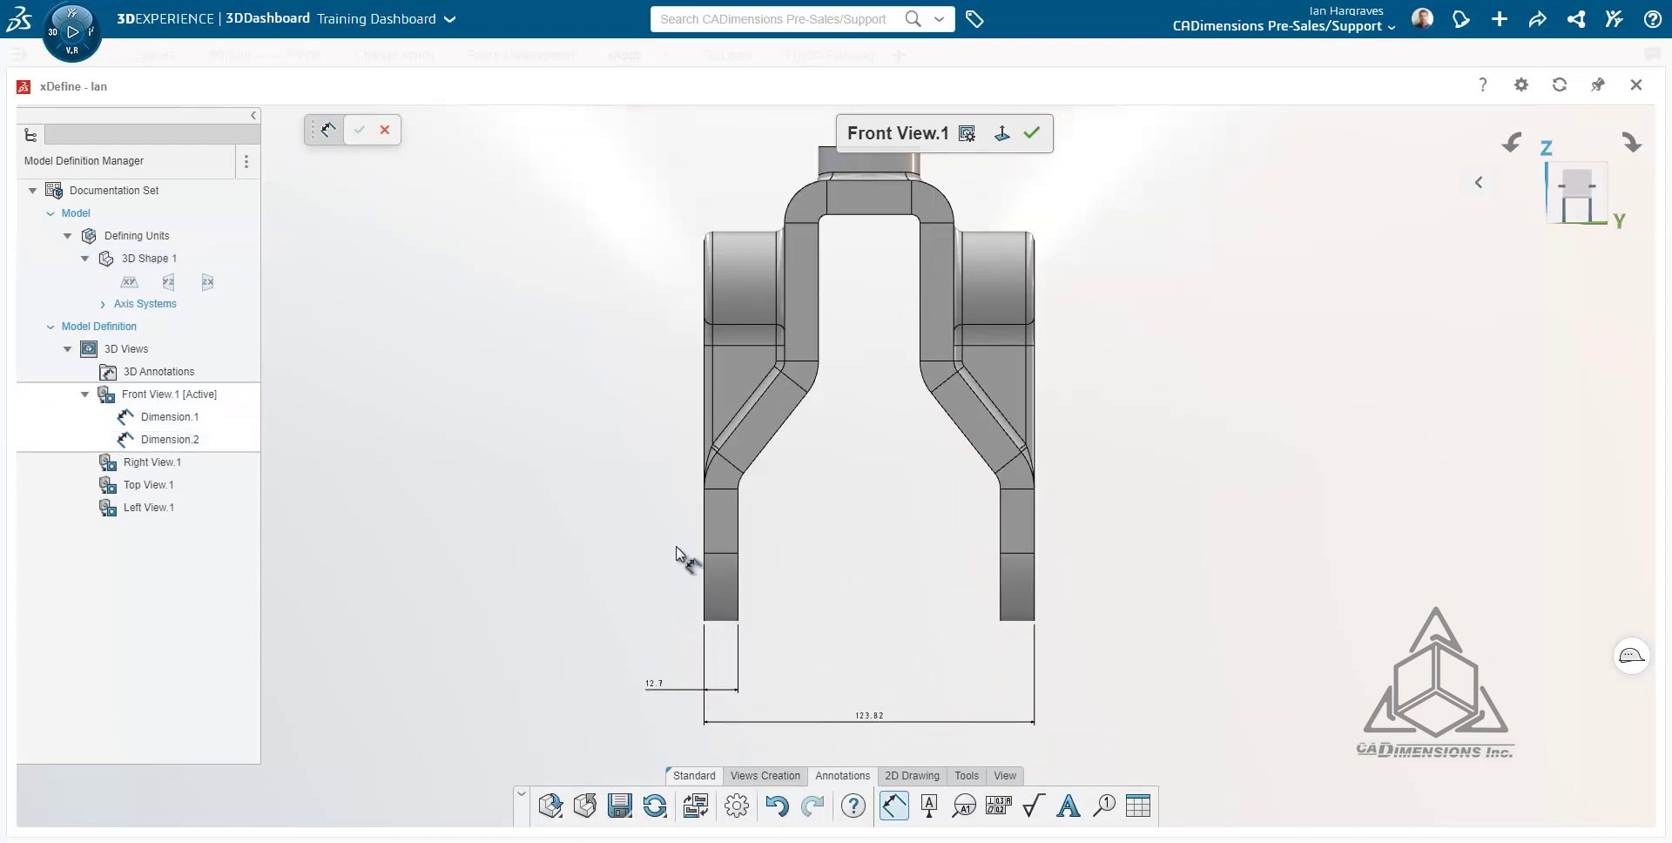
{"action": "left_click", "coordinate": [634, 443]}
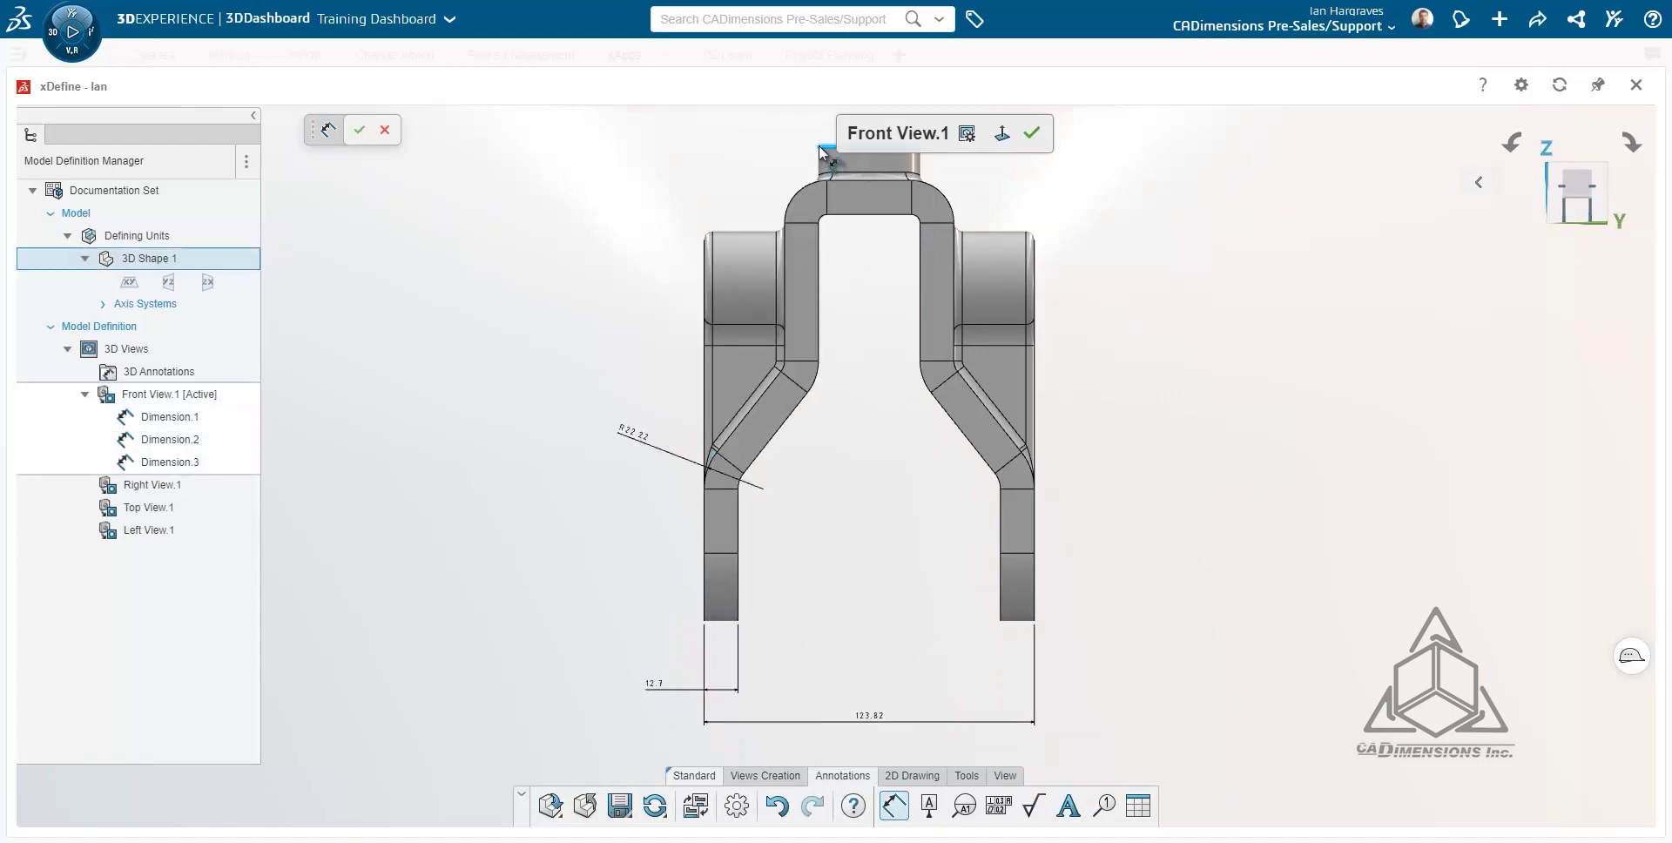
Add the front view's 177.8, 93.52 and 63.21 height dimensions
{"action": "left_click", "coordinate": [819, 144]}
{"action": "left_click", "coordinate": [710, 609]}
{"action": "left_click", "coordinate": [497, 418]}
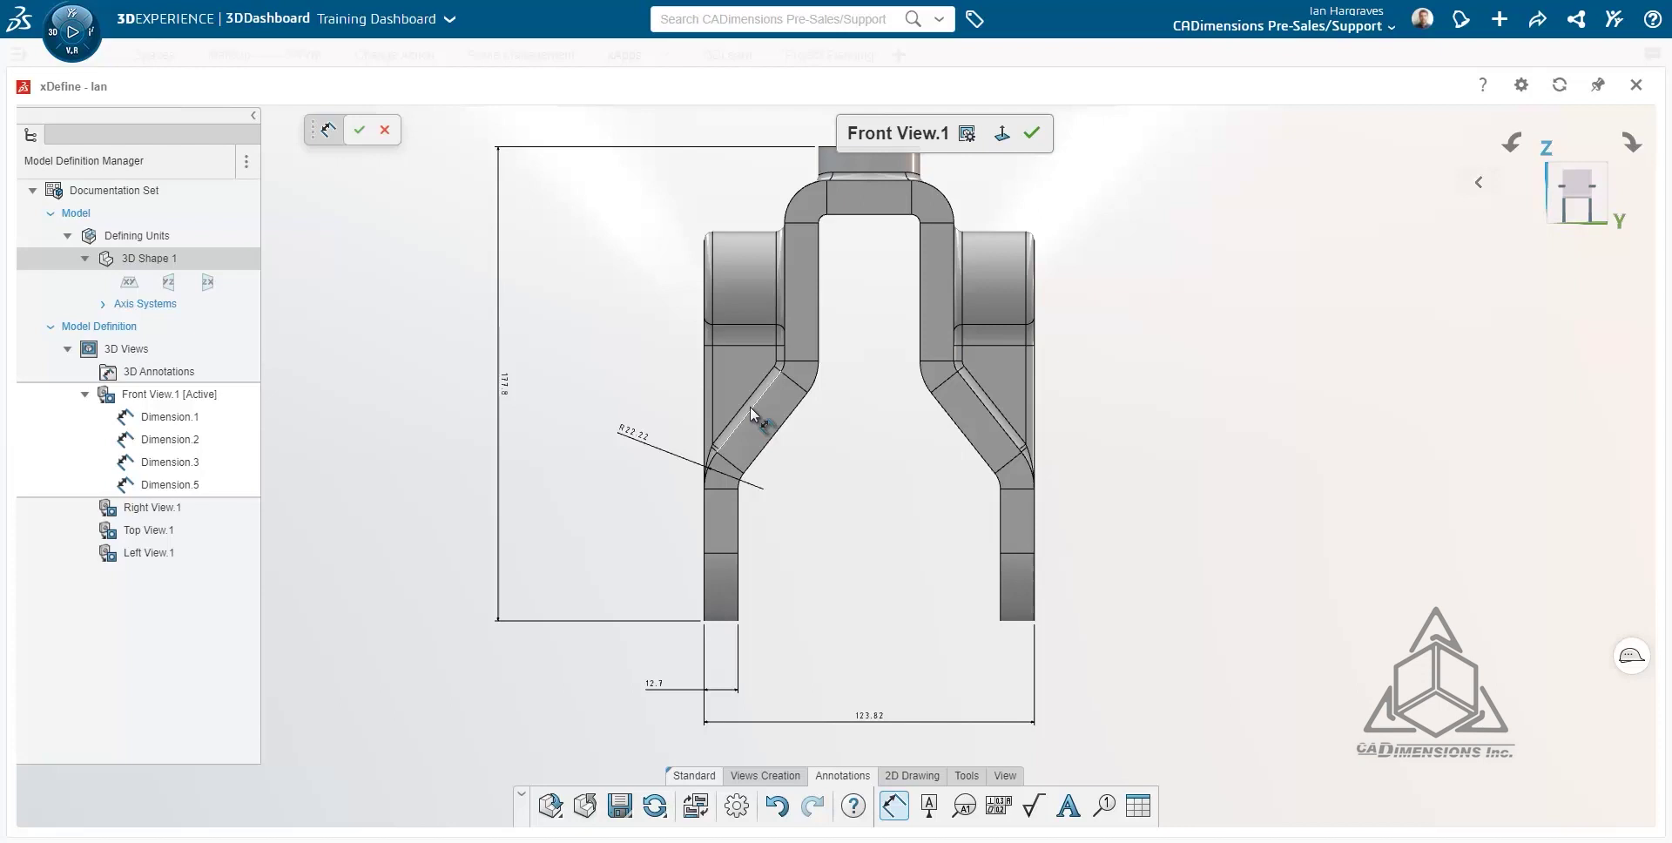
{"action": "left_click", "coordinate": [782, 367]}
{"action": "left_click", "coordinate": [702, 619]}
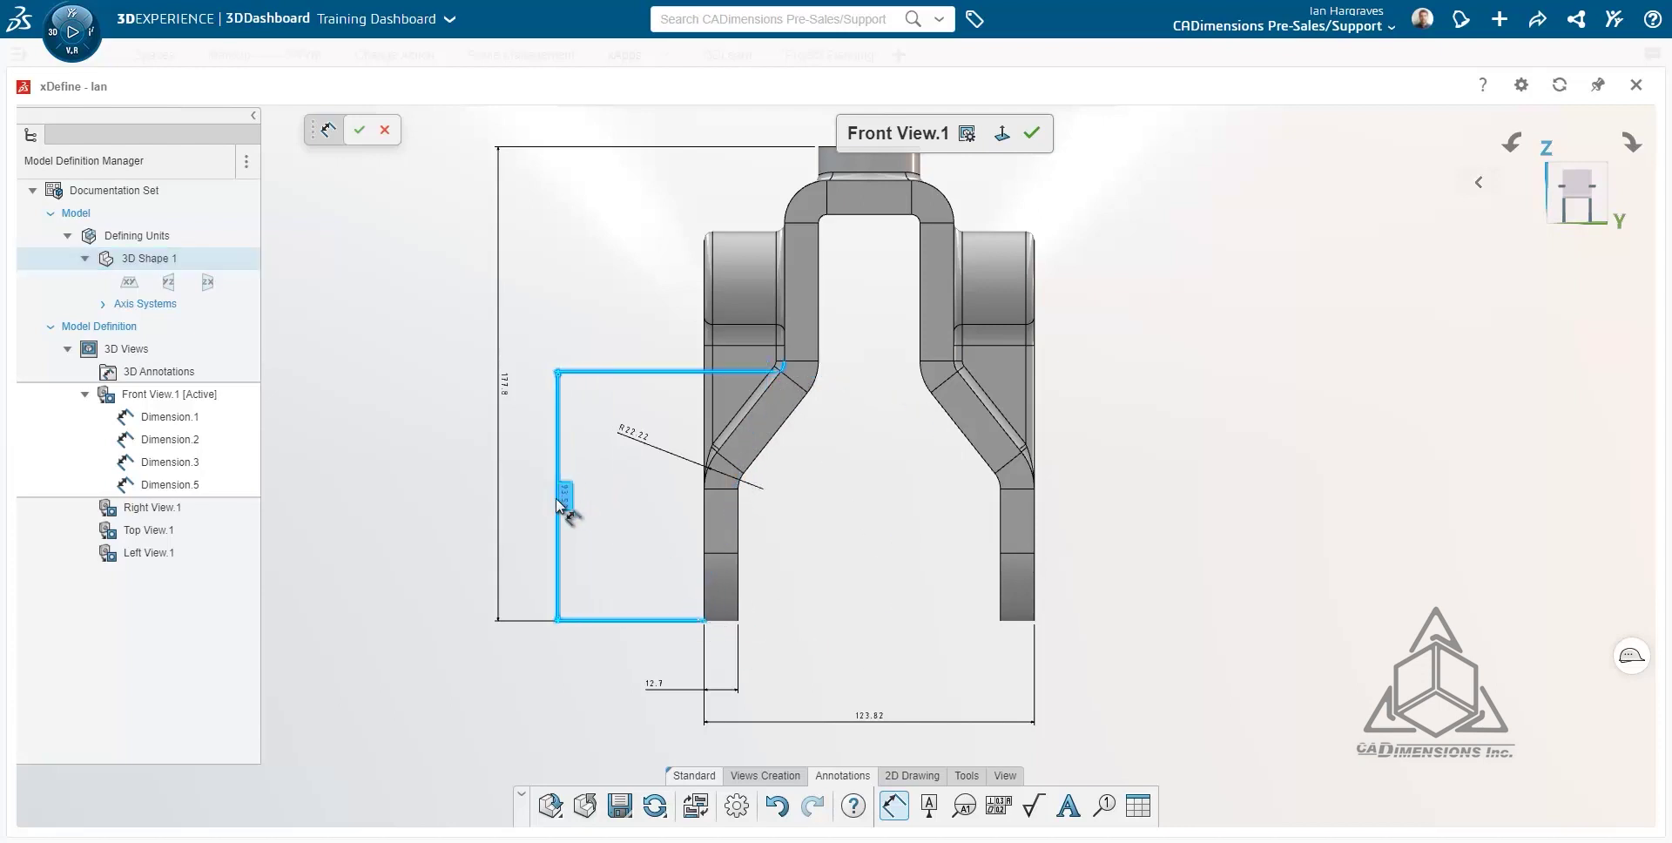
{"action": "left_click", "coordinate": [555, 504]}
{"action": "left_click", "coordinate": [707, 462]}
{"action": "left_click", "coordinate": [705, 620]}
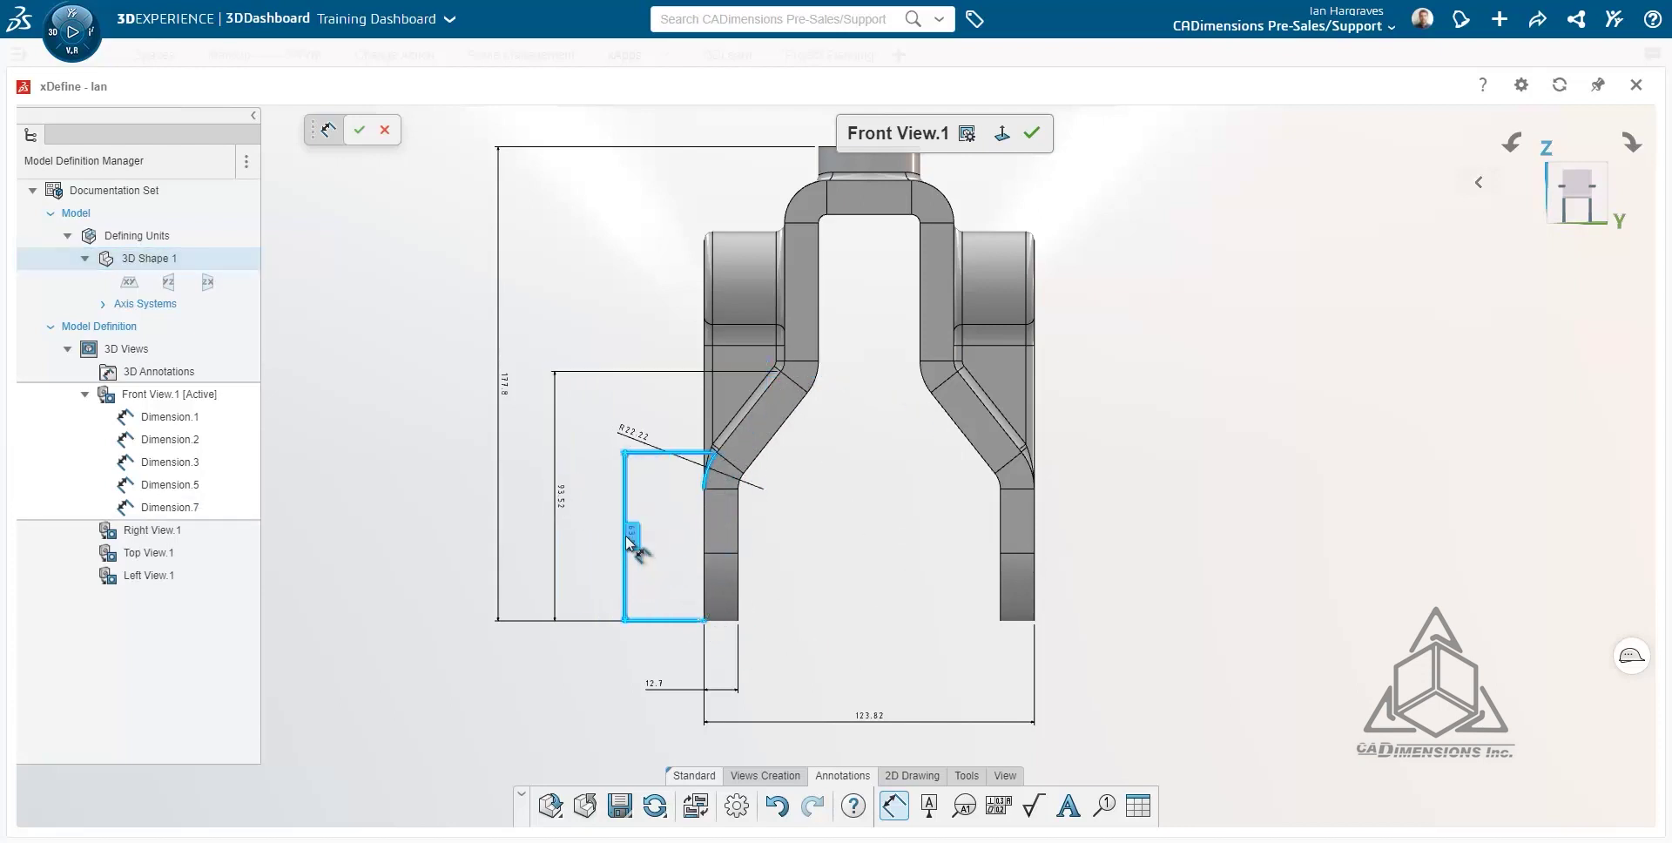
{"action": "left_click", "coordinate": [629, 544]}
Add the 63.5 bridge width, 12.7 boss height and R3.17 radius, then activate Right View.1
{"action": "left_click", "coordinate": [787, 253]}
{"action": "left_click", "coordinate": [956, 266]}
{"action": "scroll", "coordinate": [906, 244], "scroll_direction": "down", "scroll_amount": 3}
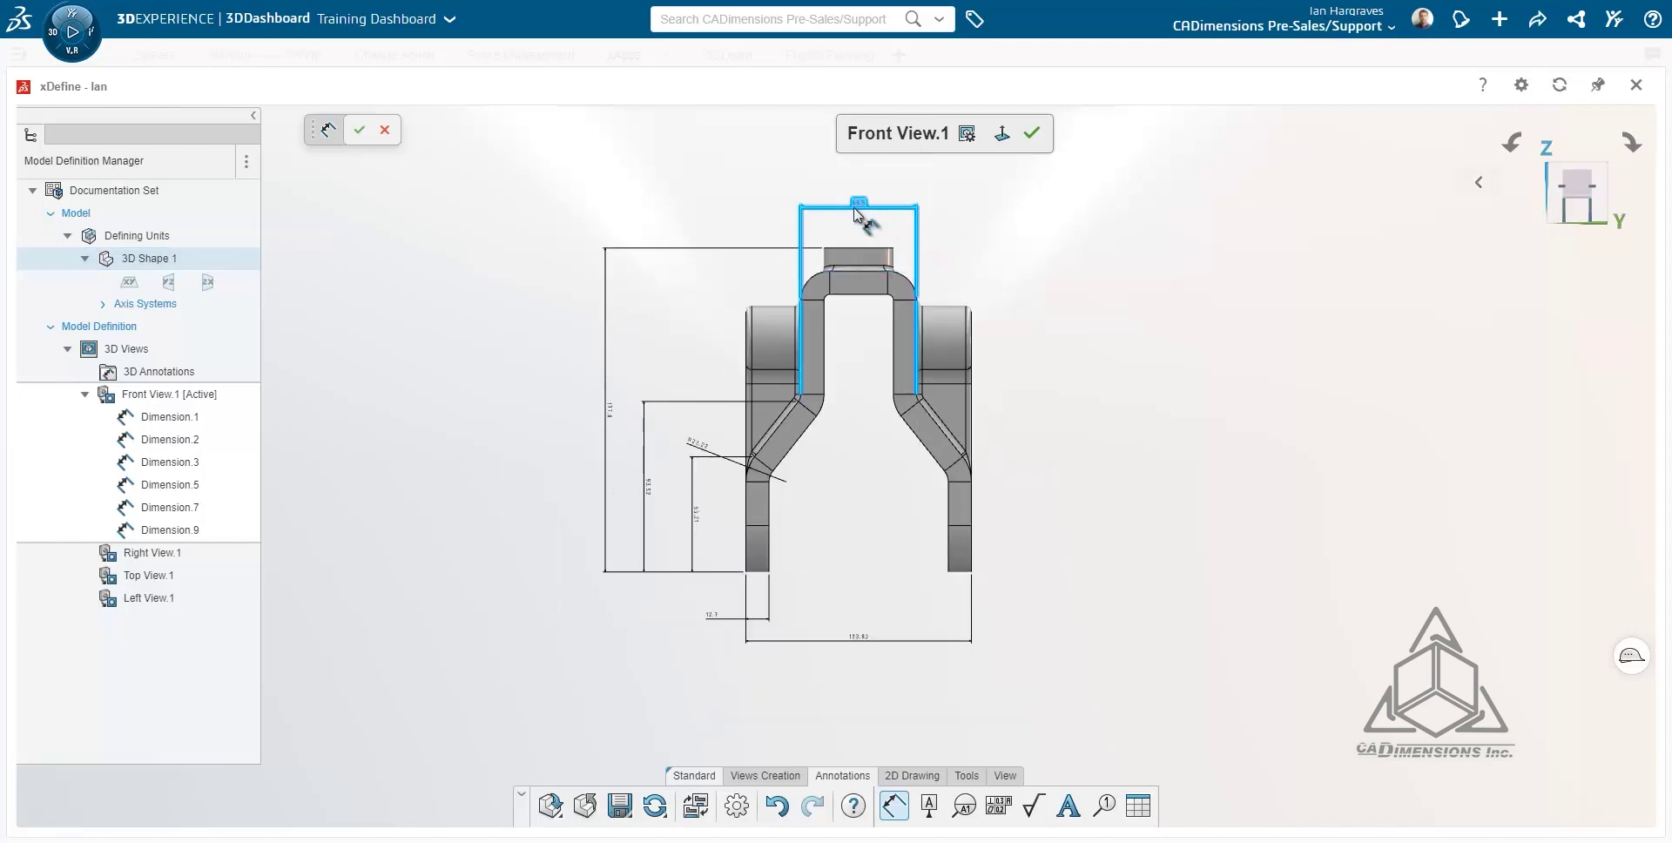
{"action": "left_click", "coordinate": [857, 206]}
{"action": "scroll", "coordinate": [837, 255], "scroll_direction": "up", "scroll_amount": 2}
{"action": "left_click", "coordinate": [846, 268]}
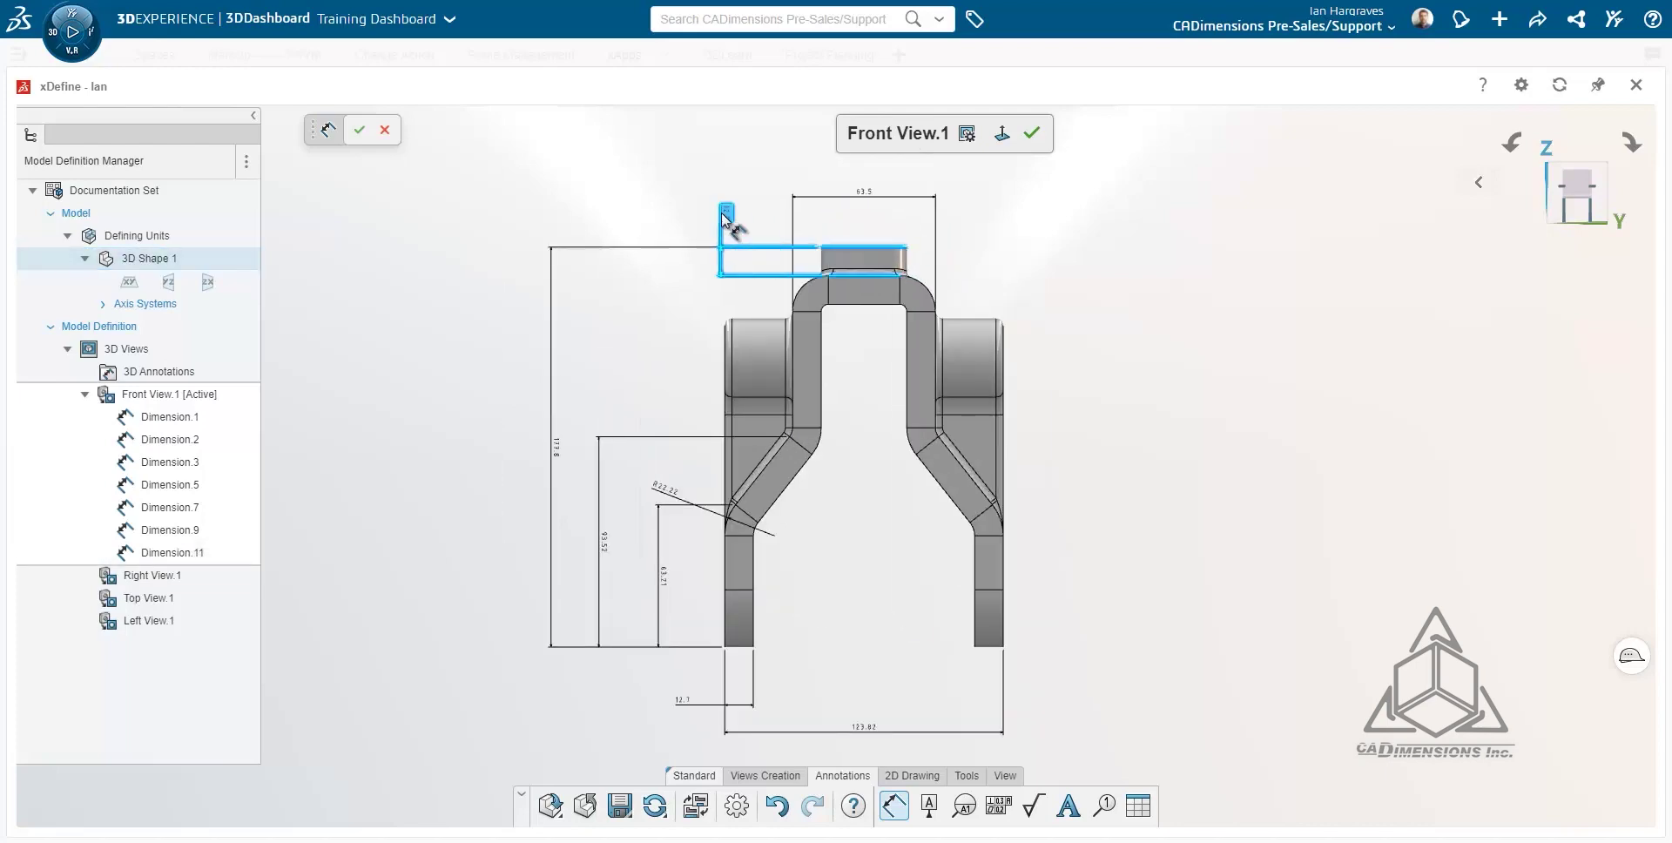
{"action": "left_click", "coordinate": [721, 212]}
{"action": "scroll", "coordinate": [729, 321], "scroll_direction": "up", "scroll_amount": 3}
{"action": "left_click", "coordinate": [736, 320]}
{"action": "left_click", "coordinate": [643, 266]}
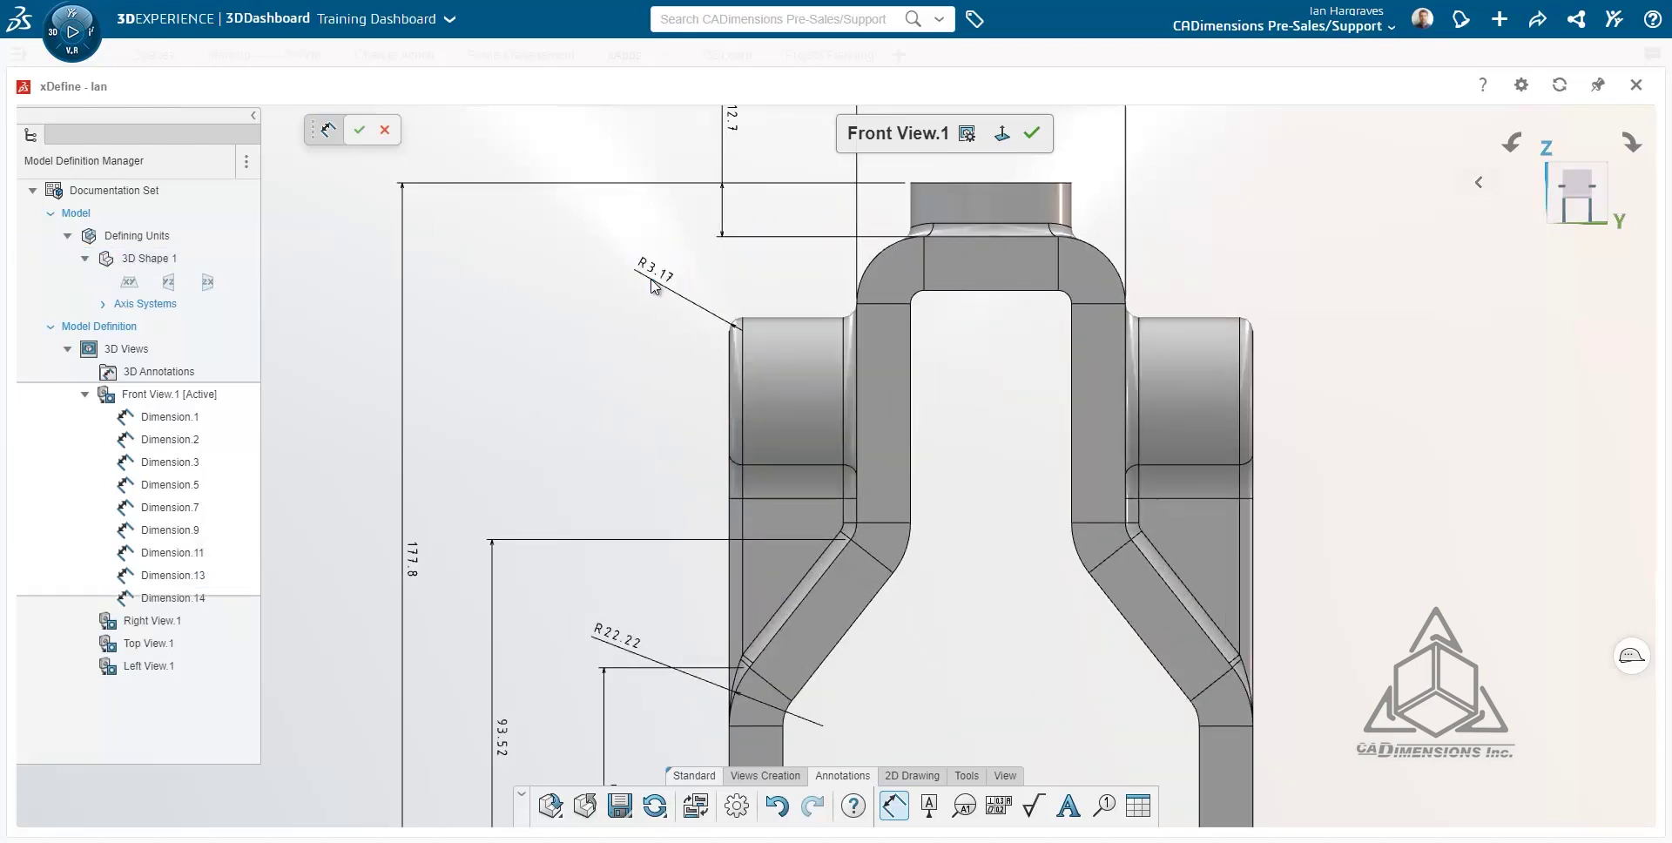
{"action": "scroll", "coordinate": [882, 654], "scroll_direction": "down", "scroll_amount": 3}
{"action": "left_click", "coordinate": [1031, 132]}
{"action": "double_click", "coordinate": [157, 416]}
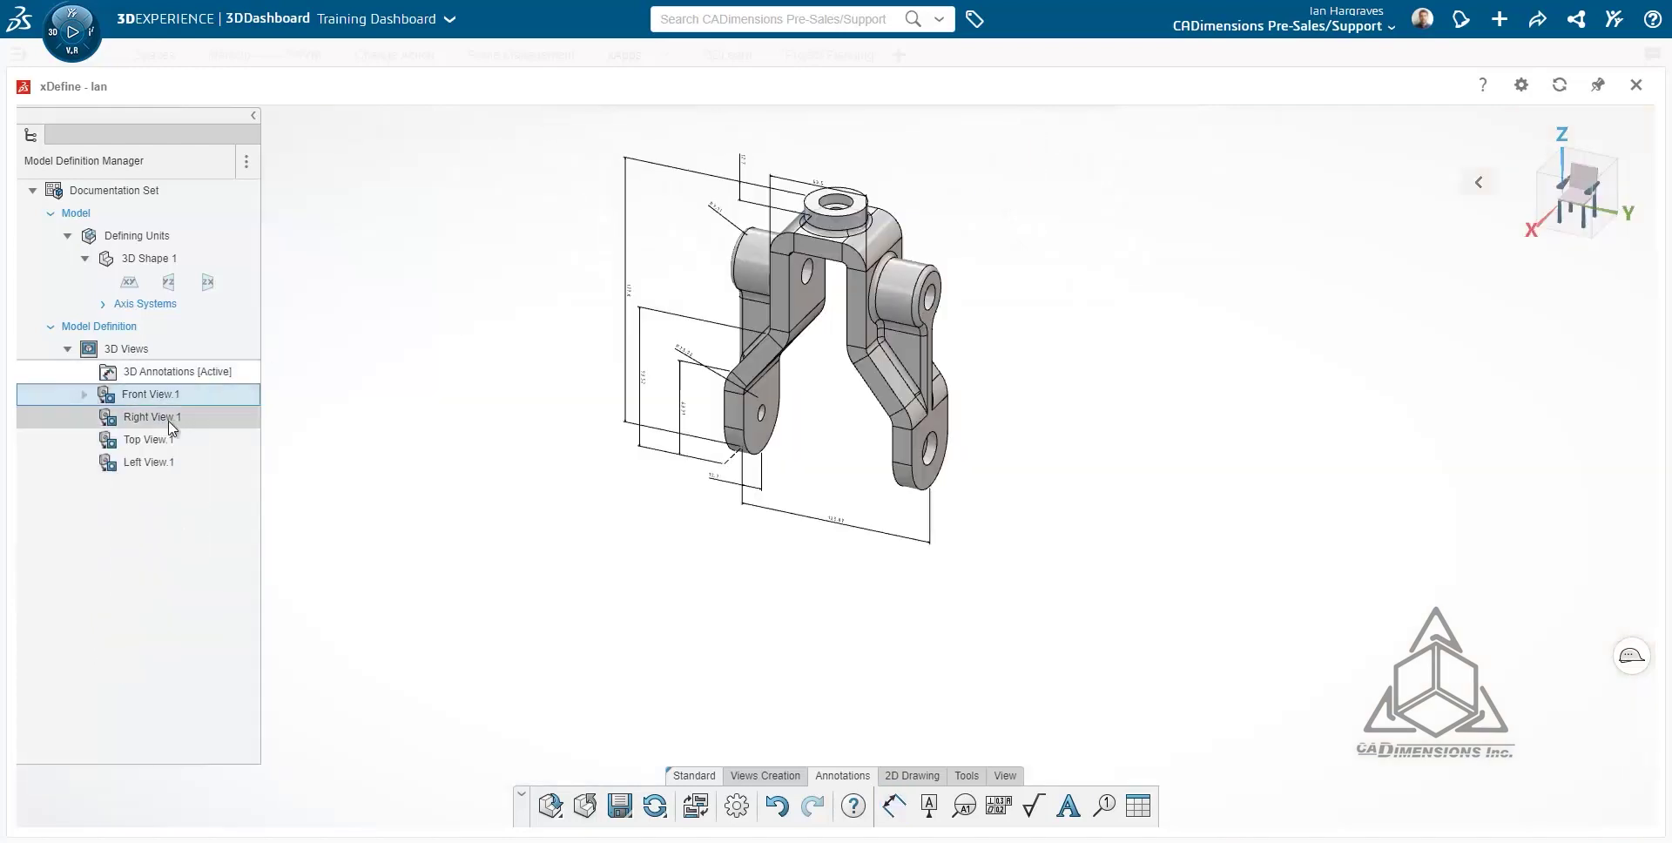
Dimension the right view with the 139.7 height and 101.6 hole spacing
{"action": "left_click", "coordinate": [893, 805]}
{"action": "scroll", "coordinate": [804, 531], "scroll_direction": "up", "scroll_amount": 3}
{"action": "left_click", "coordinate": [788, 492]}
{"action": "scroll", "coordinate": [801, 487], "scroll_direction": "down", "scroll_amount": 2}
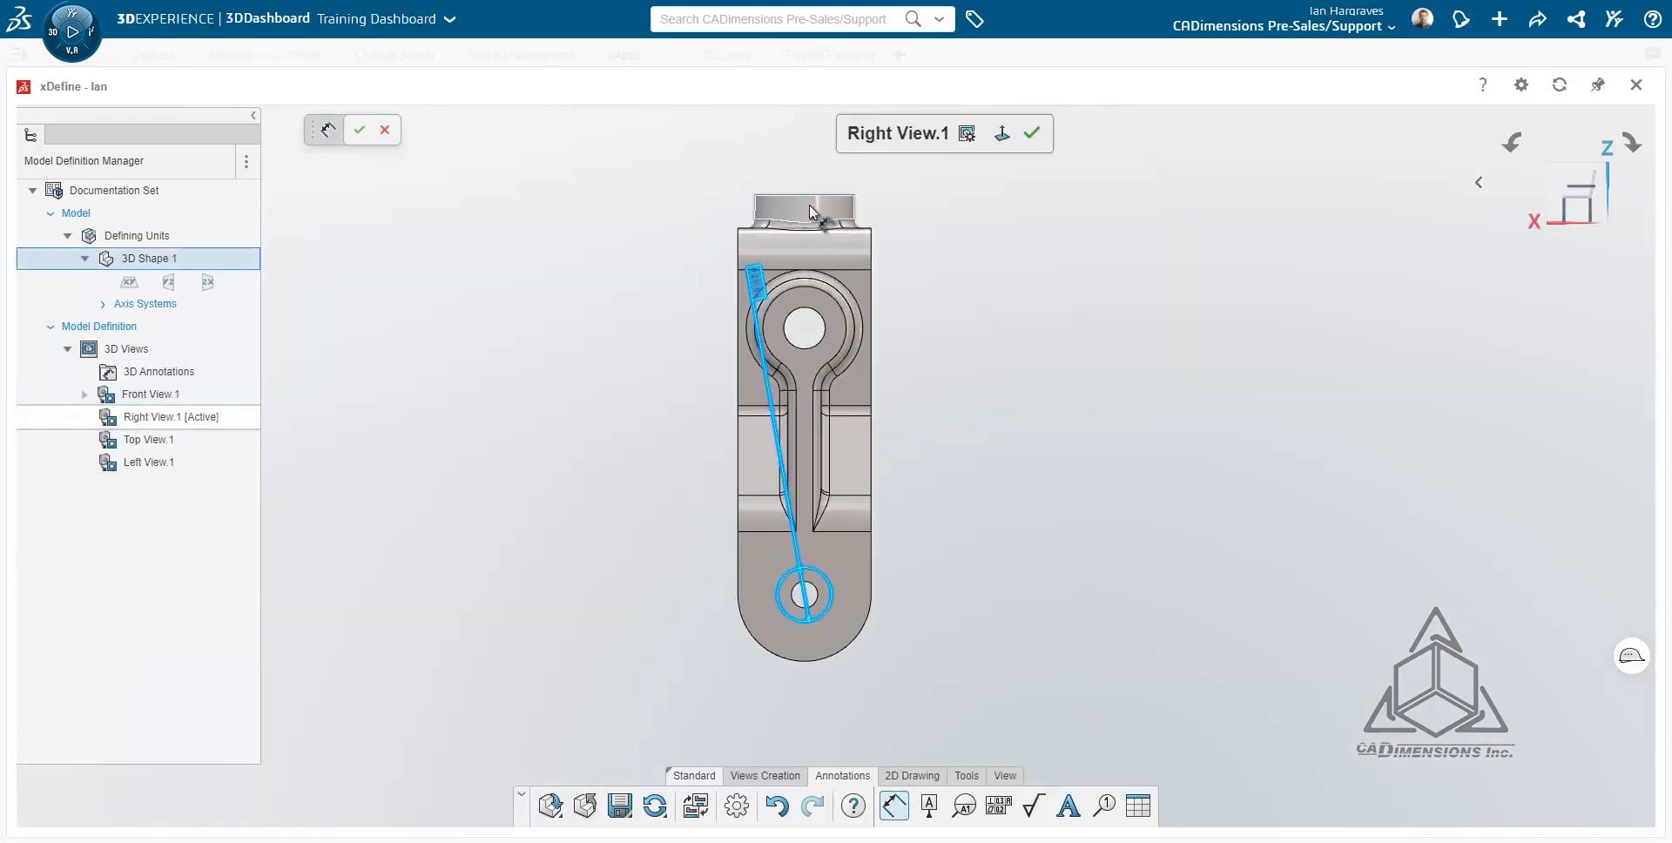
{"action": "left_click", "coordinate": [871, 228]}
{"action": "left_click", "coordinate": [963, 358]}
{"action": "left_click", "coordinate": [804, 595]}
{"action": "left_click", "coordinate": [803, 328]}
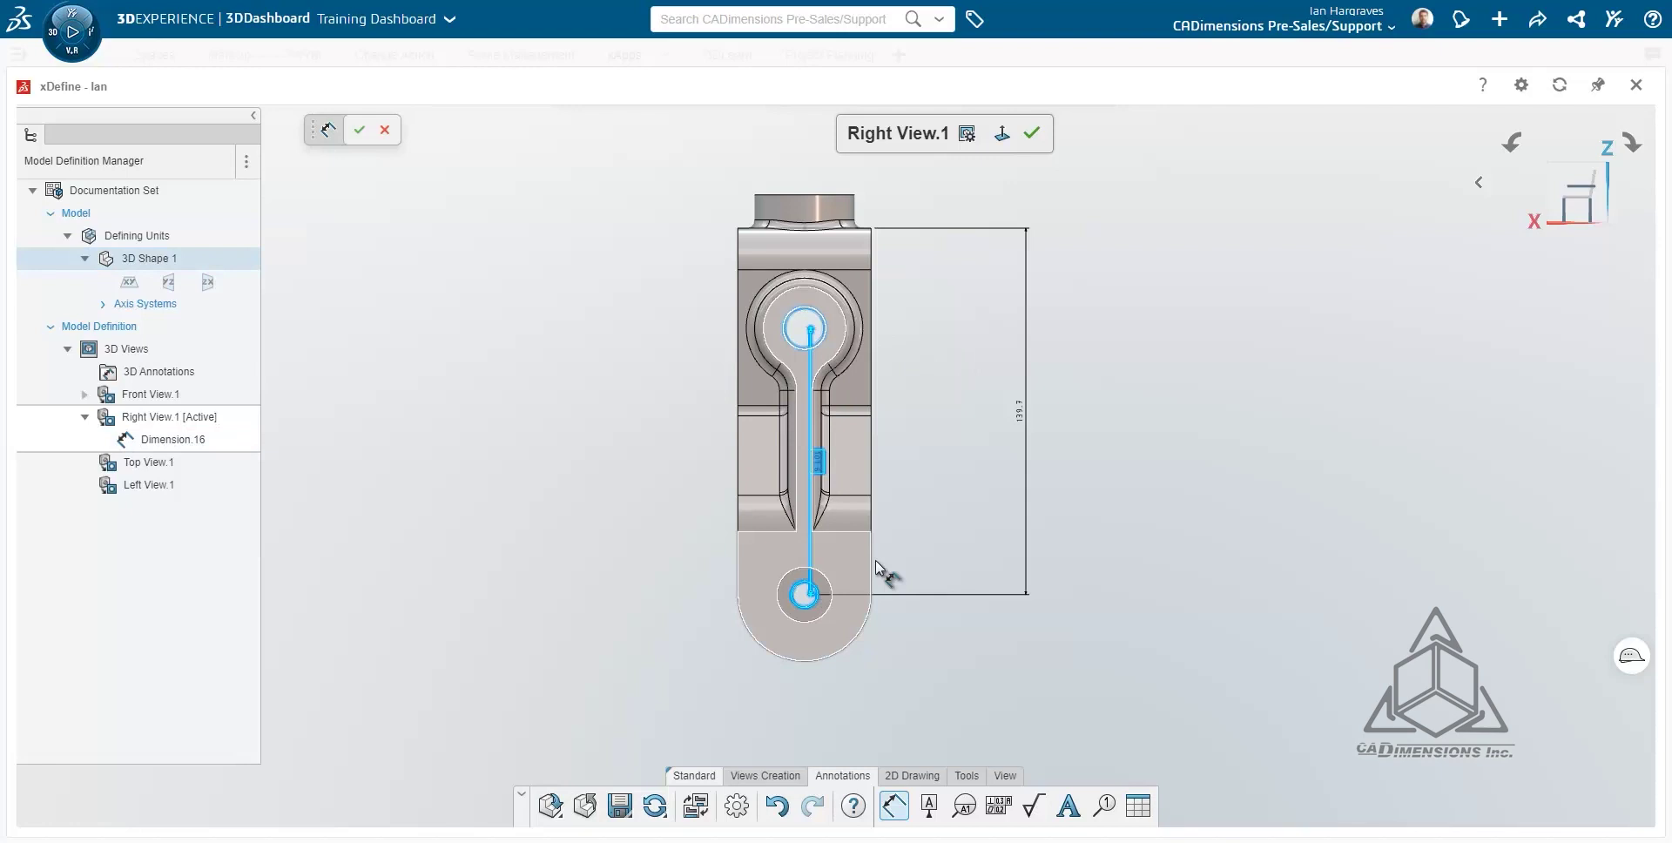
{"action": "left_click", "coordinate": [973, 444]}
Add the 12.7 slot width, Ø15.88 hole diameter, R19.05 and R9.52 radii to the right view
{"action": "left_click", "coordinate": [792, 447]}
{"action": "left_click", "coordinate": [820, 440]}
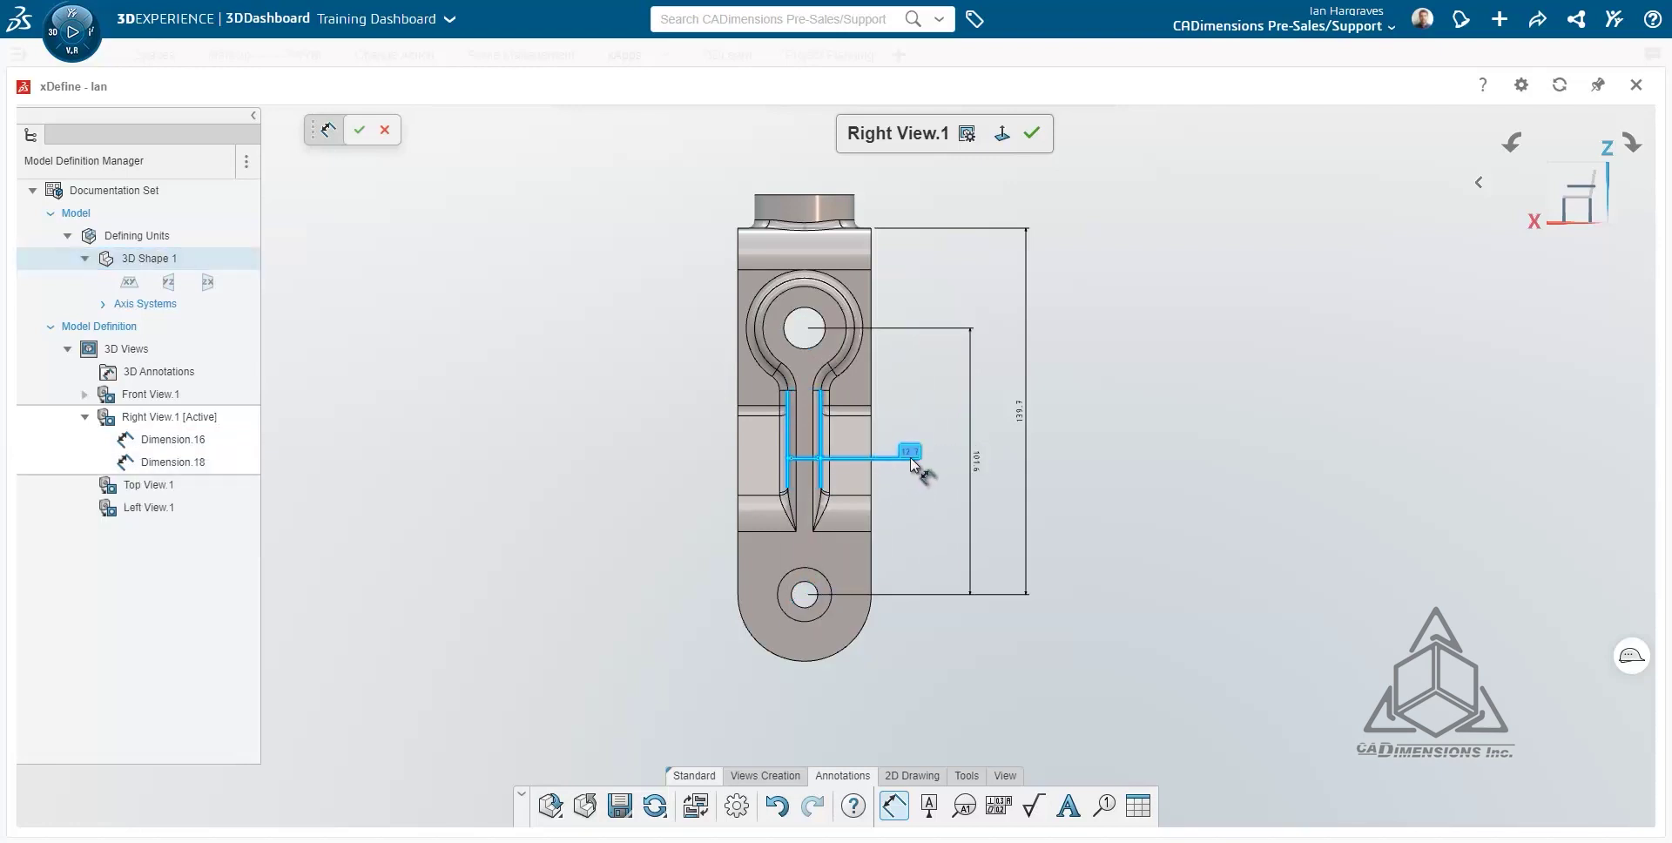
{"action": "left_click", "coordinate": [911, 457]}
{"action": "left_click", "coordinate": [816, 314]}
{"action": "left_click", "coordinate": [672, 261]}
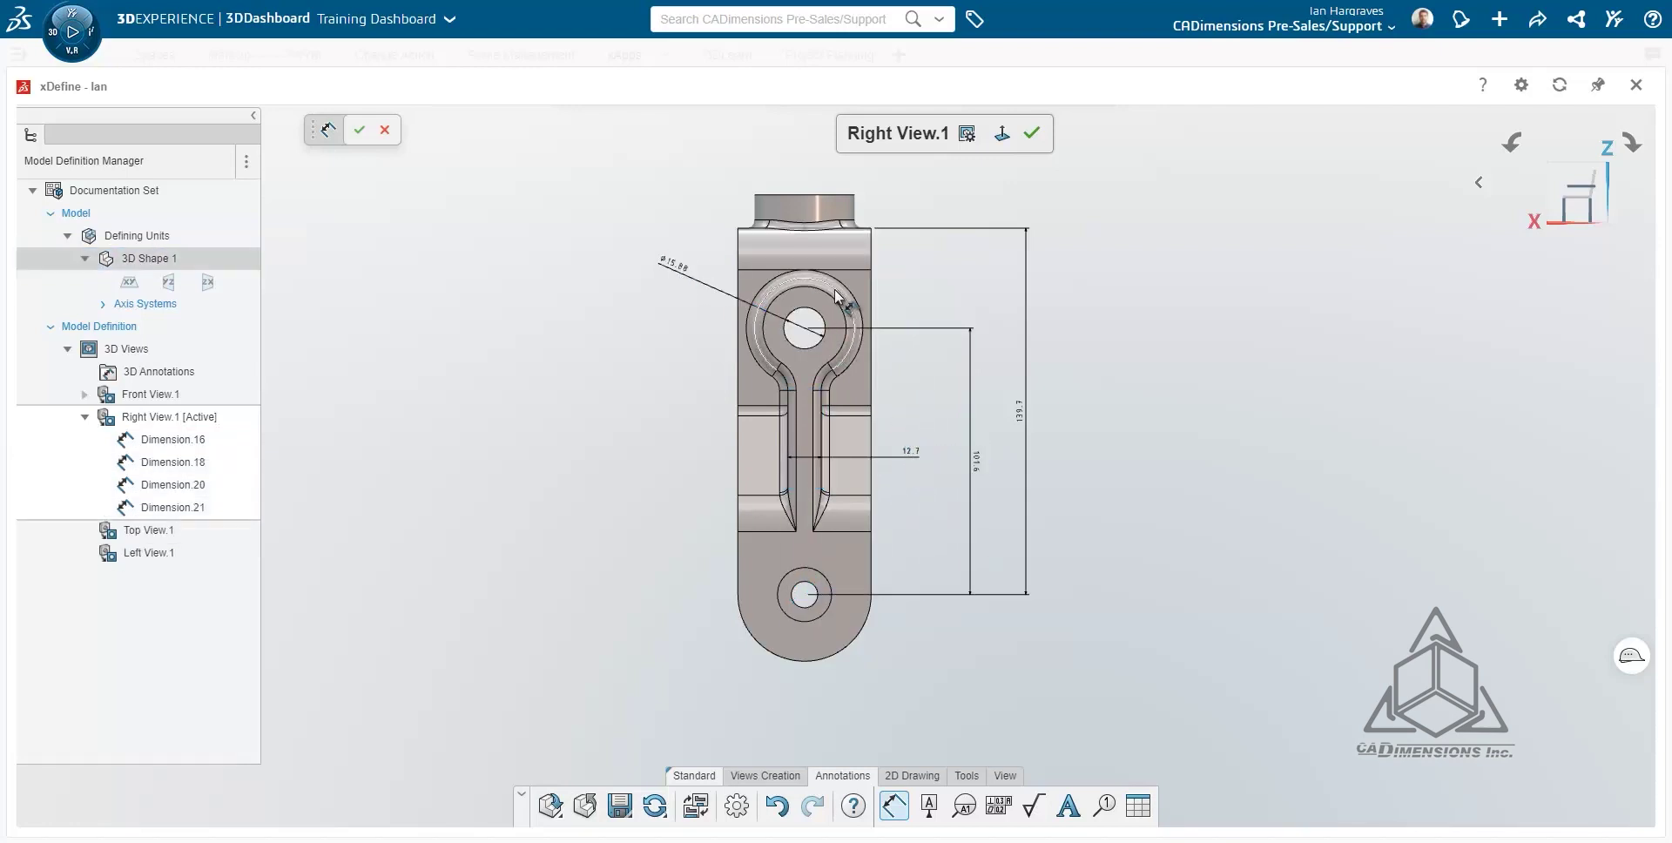
{"action": "left_click", "coordinate": [834, 290]}
{"action": "left_click", "coordinate": [936, 277]}
{"action": "left_click", "coordinate": [813, 377]}
{"action": "left_click", "coordinate": [676, 438]}
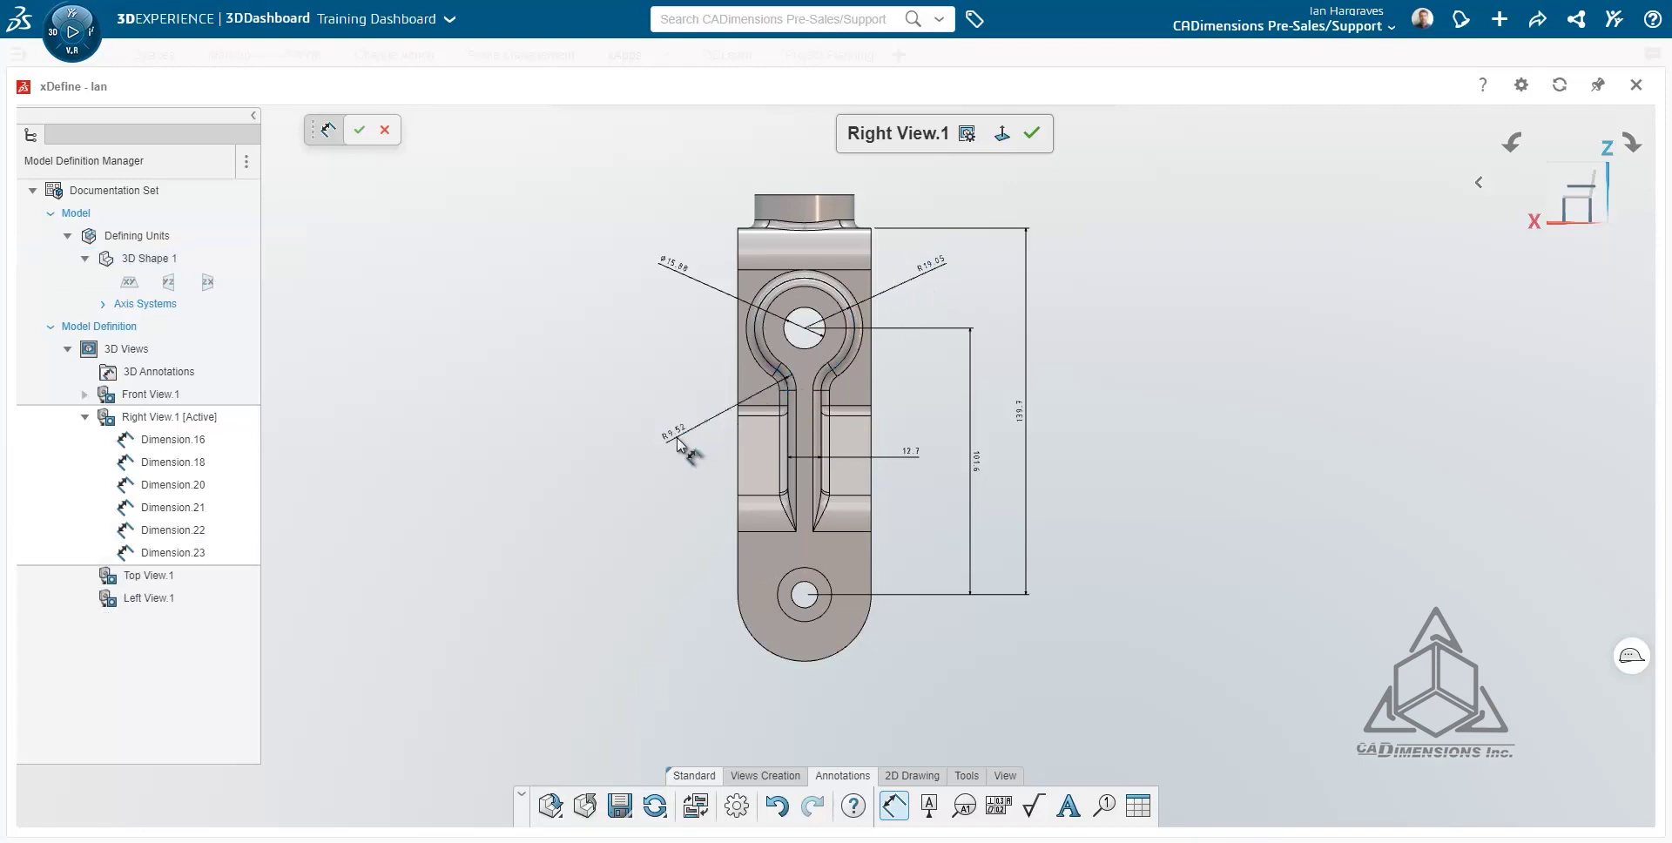
{"action": "left_click", "coordinate": [1031, 135]}
Activate Top View.1 and add its 50.8 height dimension
{"action": "double_click", "coordinate": [148, 574]}
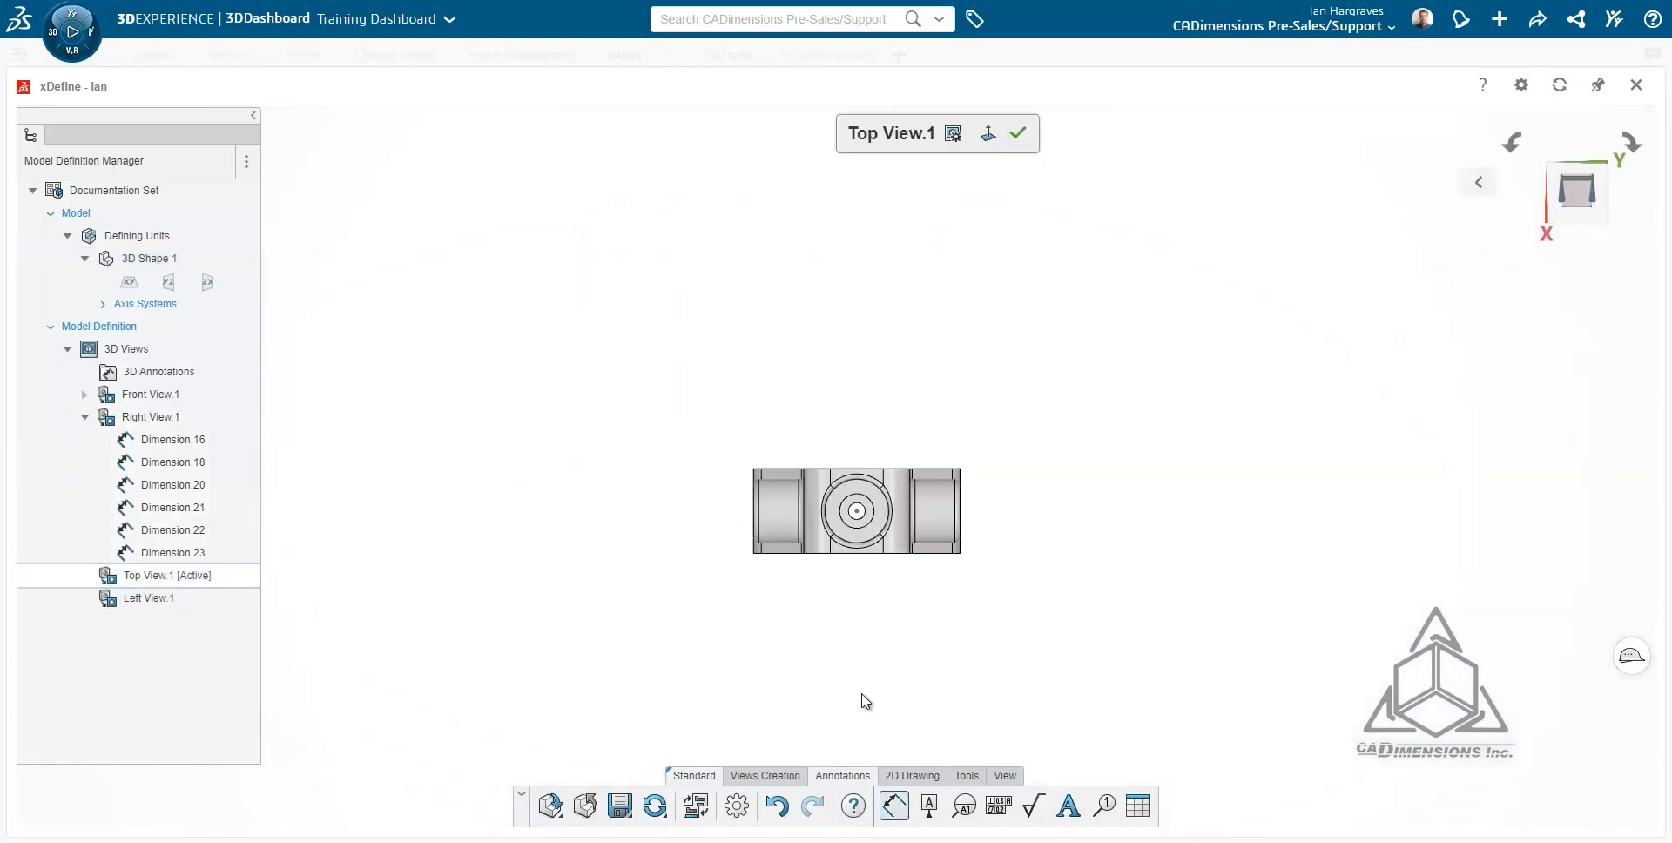
{"action": "left_click", "coordinate": [873, 424]}
{"action": "left_click", "coordinate": [1078, 584]}
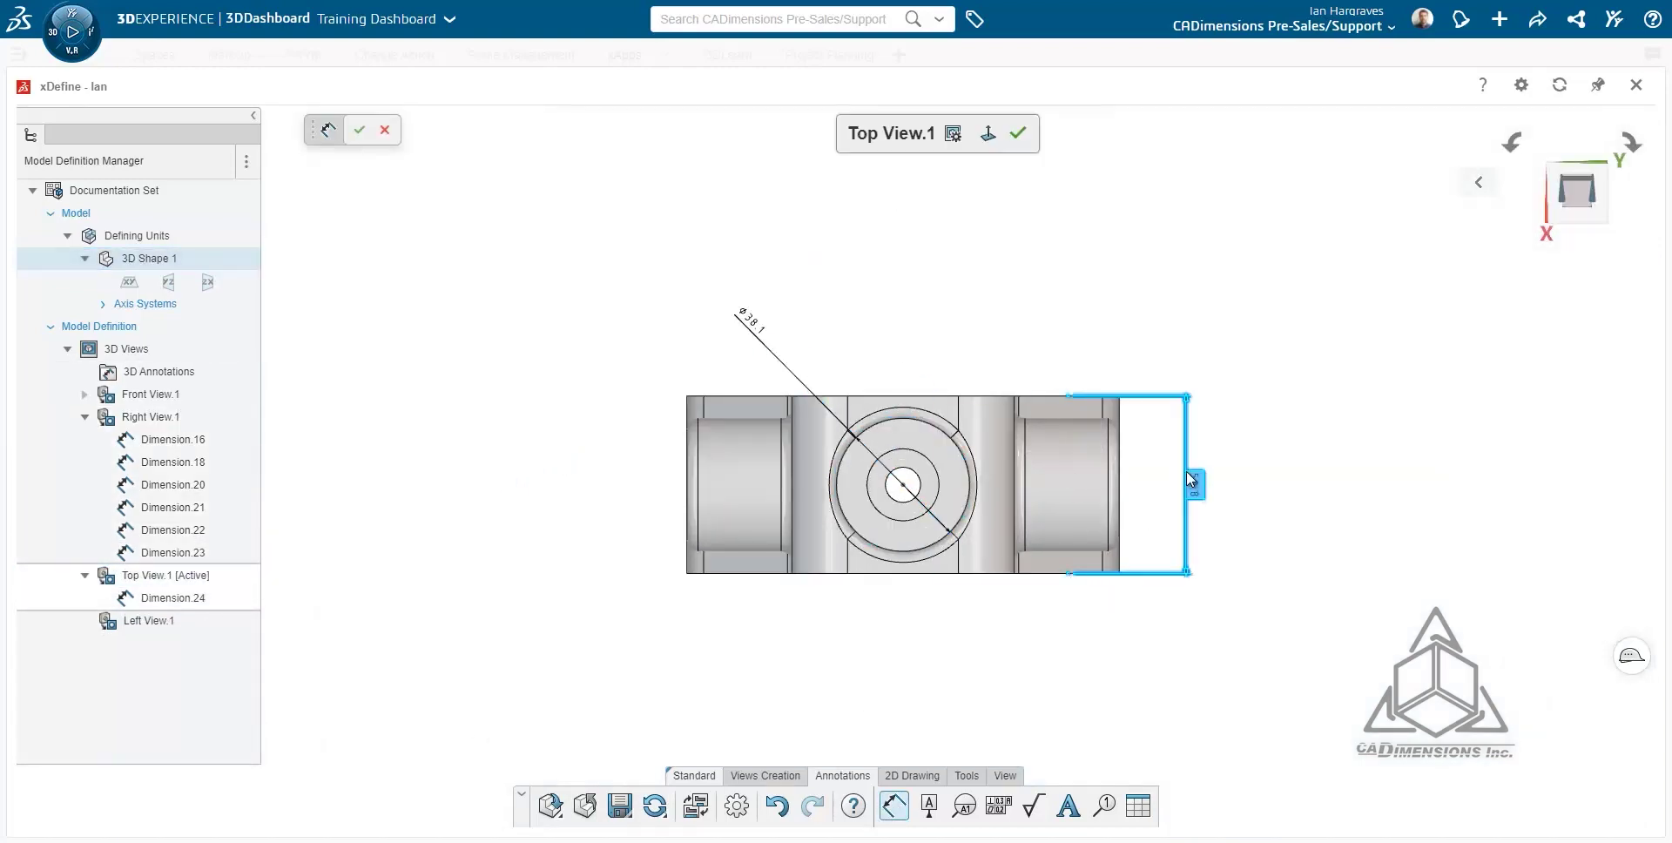
{"action": "left_click", "coordinate": [1191, 480]}
{"action": "left_click", "coordinate": [1019, 135]}
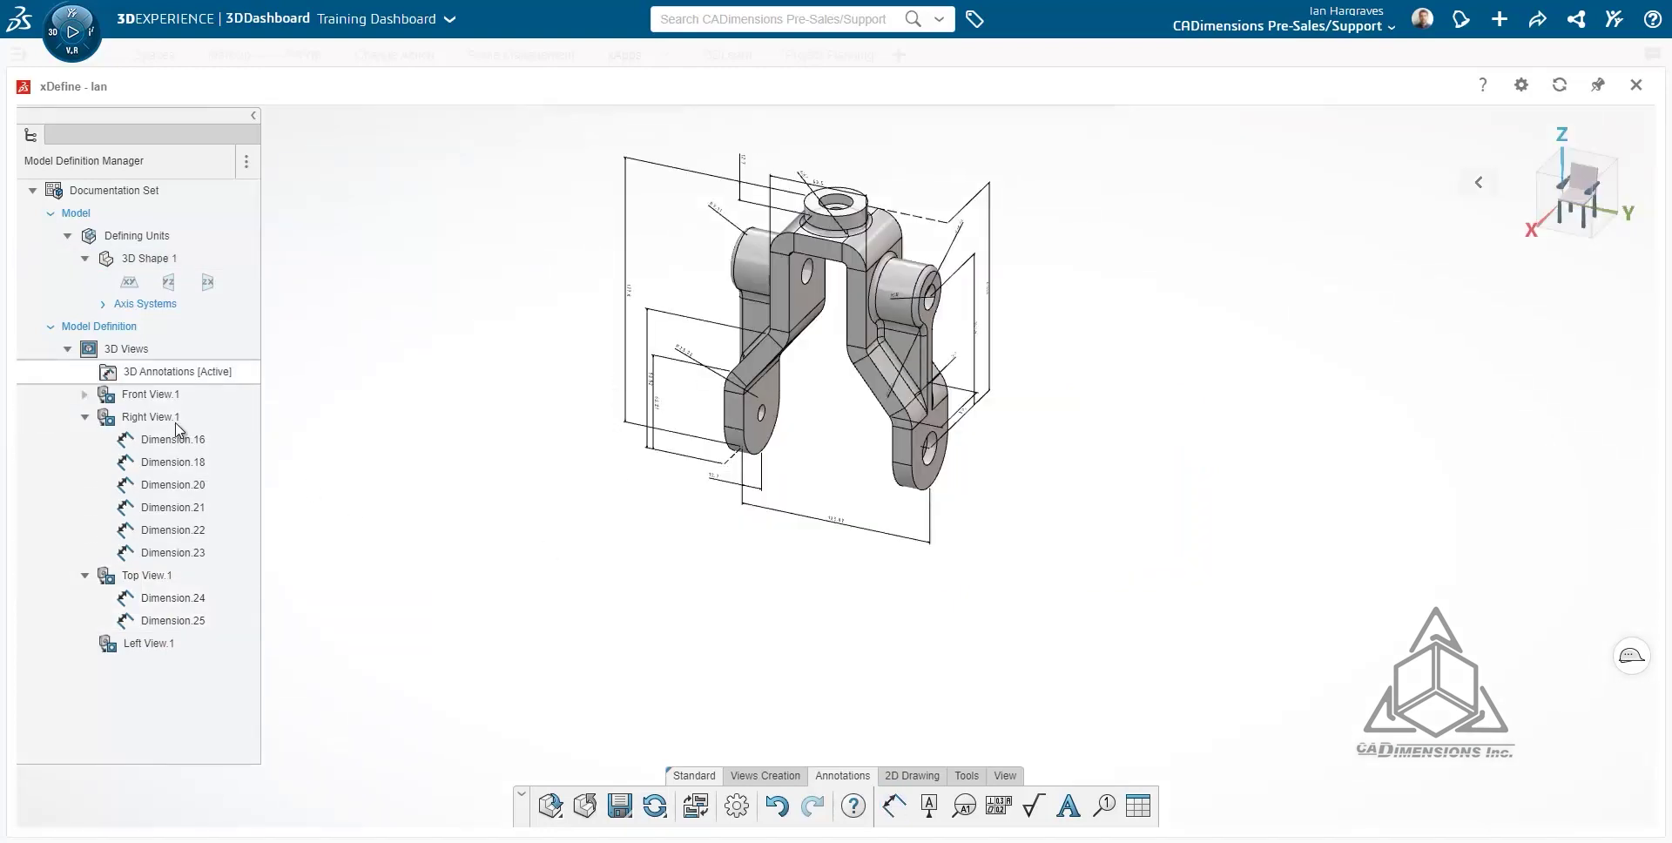
Activate Front View.1, Right View.1 and Top View.1 in turn, then return to 3D Annotations
{"action": "left_click", "coordinate": [152, 403]}
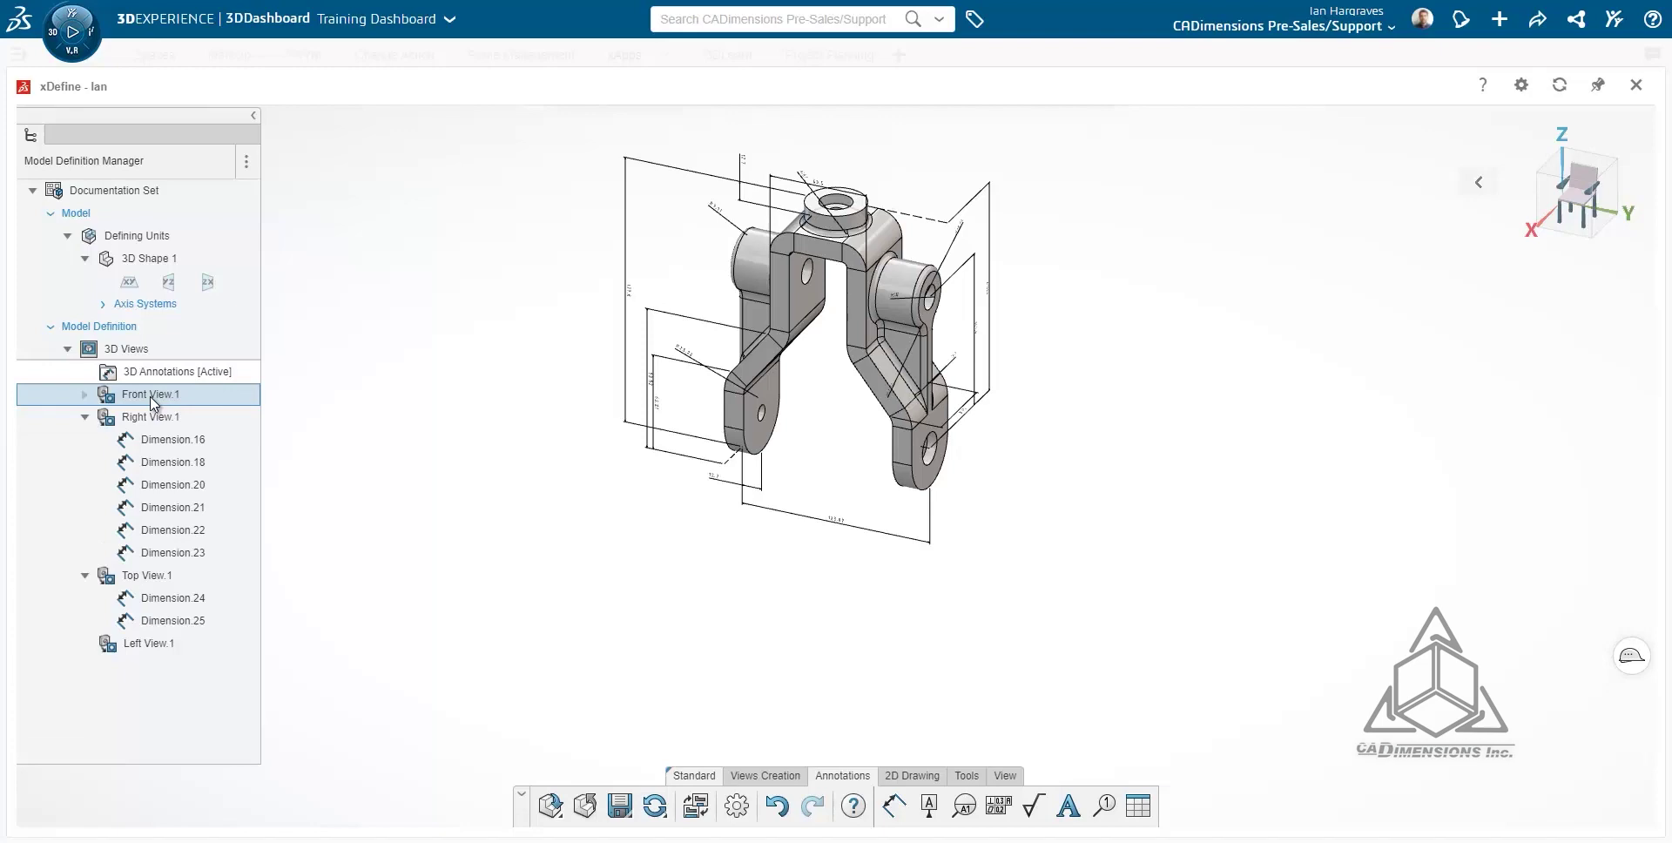
{"action": "double_click", "coordinate": [152, 397]}
{"action": "left_click", "coordinate": [153, 419]}
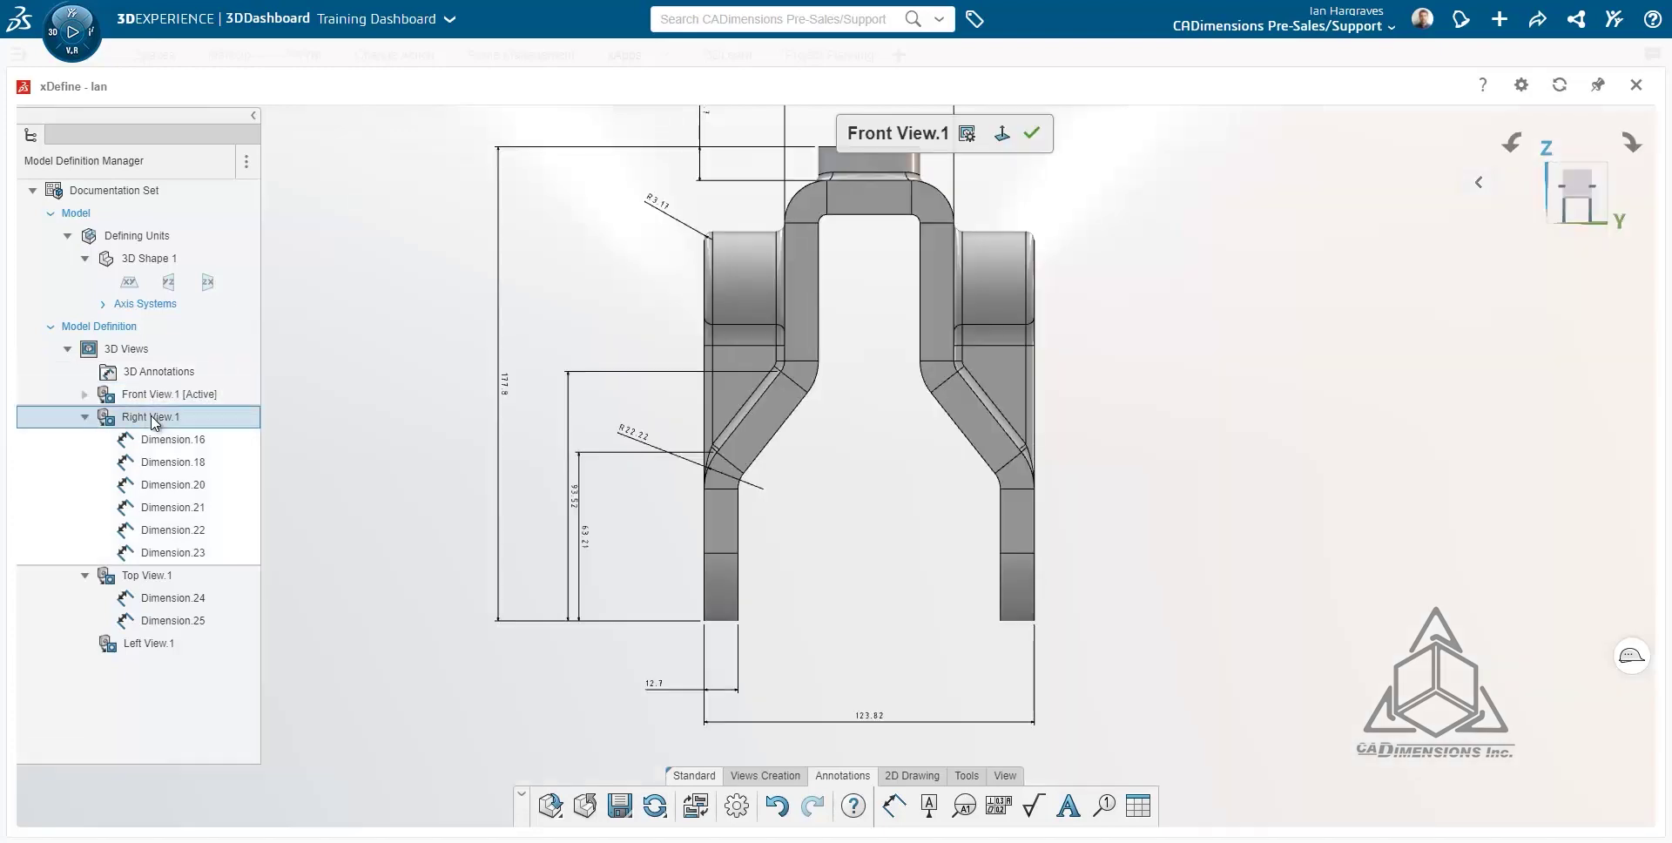
{"action": "double_click", "coordinate": [153, 417]}
{"action": "left_click", "coordinate": [165, 576]}
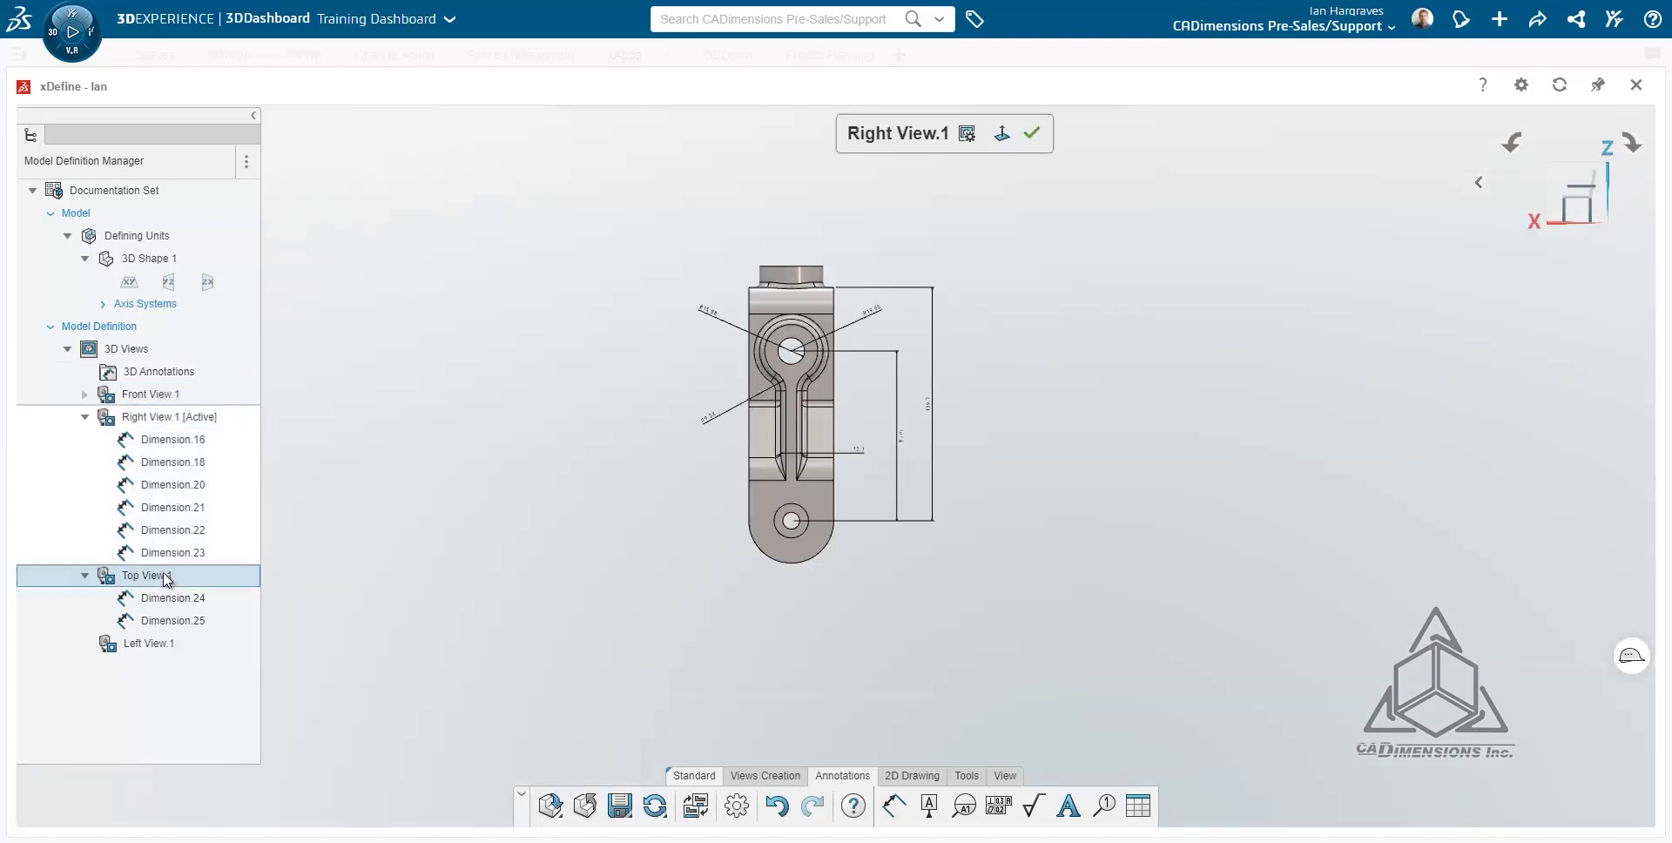
{"action": "double_click", "coordinate": [165, 577]}
{"action": "left_click", "coordinate": [179, 420]}
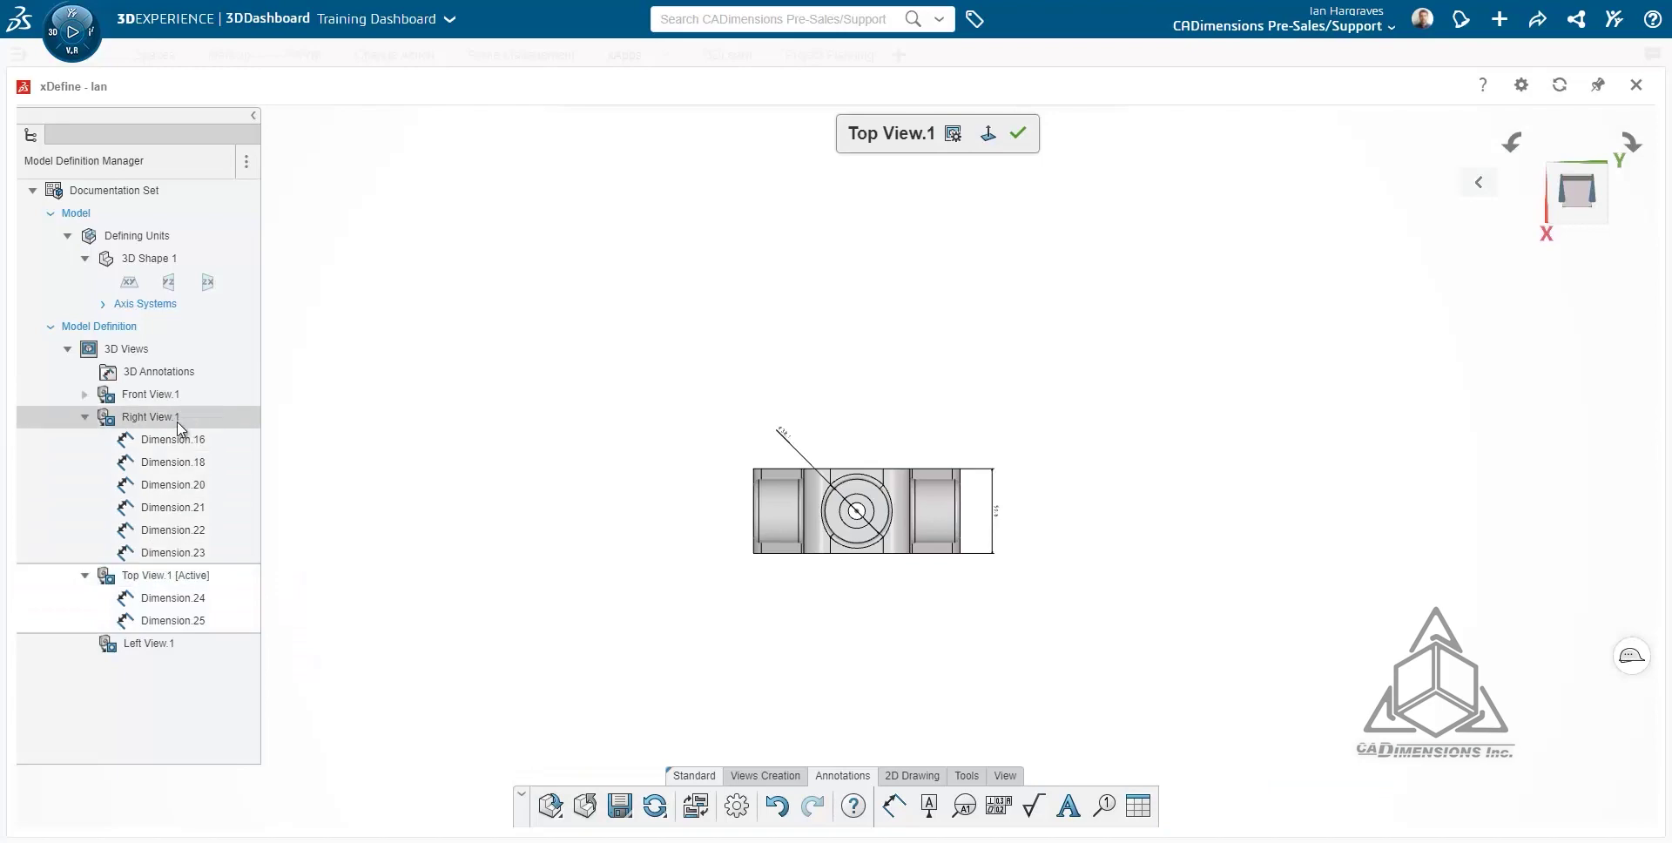
{"action": "double_click", "coordinate": [158, 372]}
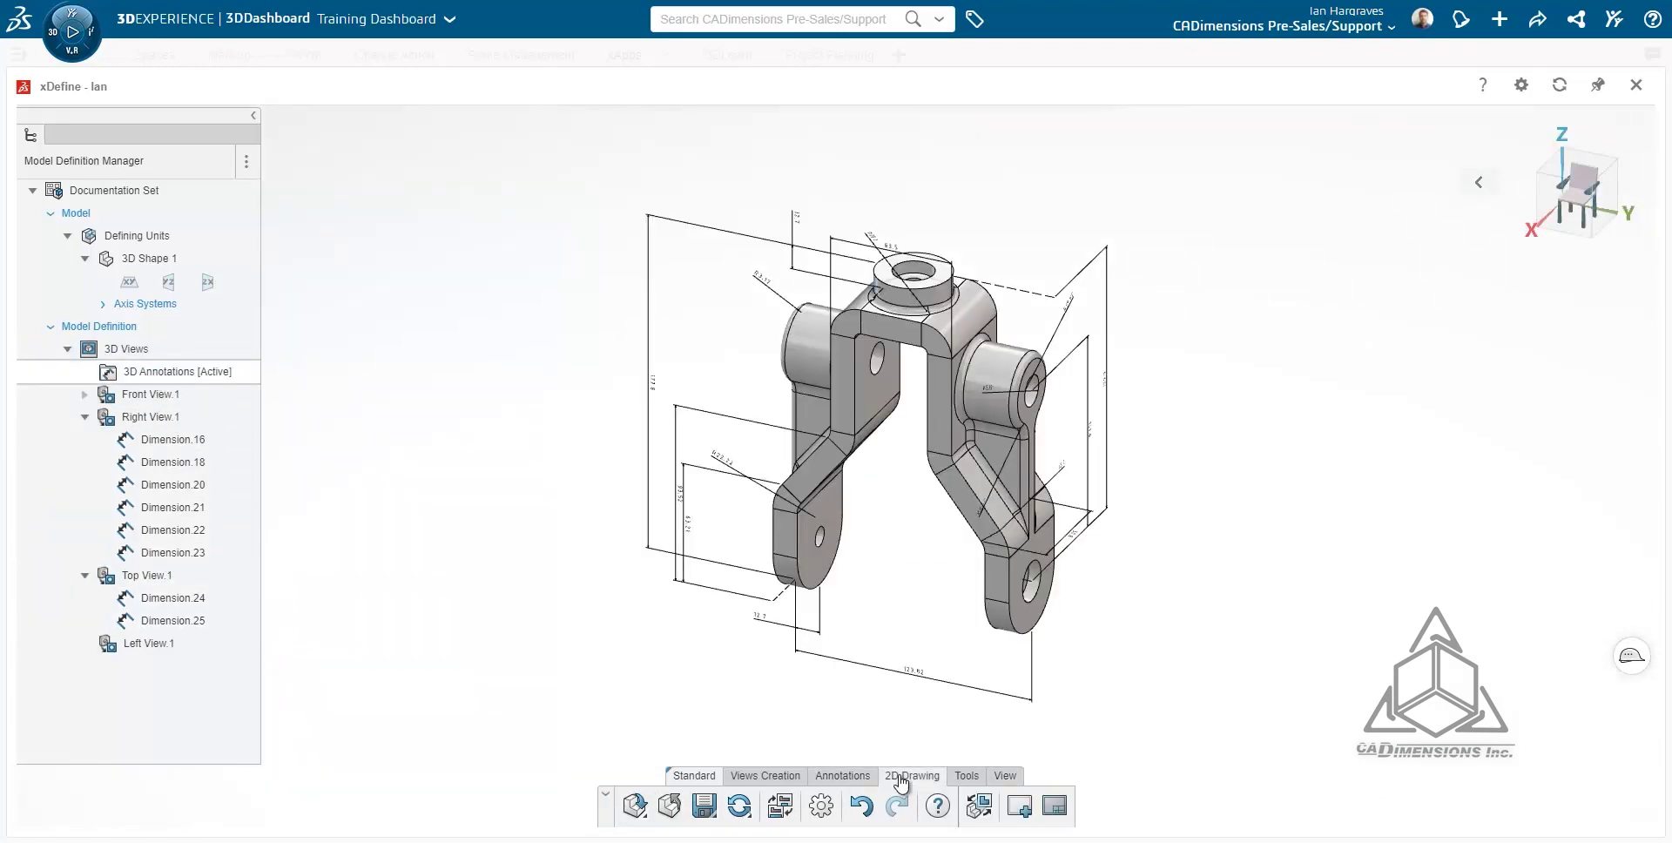
Create Sheet.1 as an A2 standard-format drawing sheet
{"action": "left_click", "coordinate": [980, 806]}
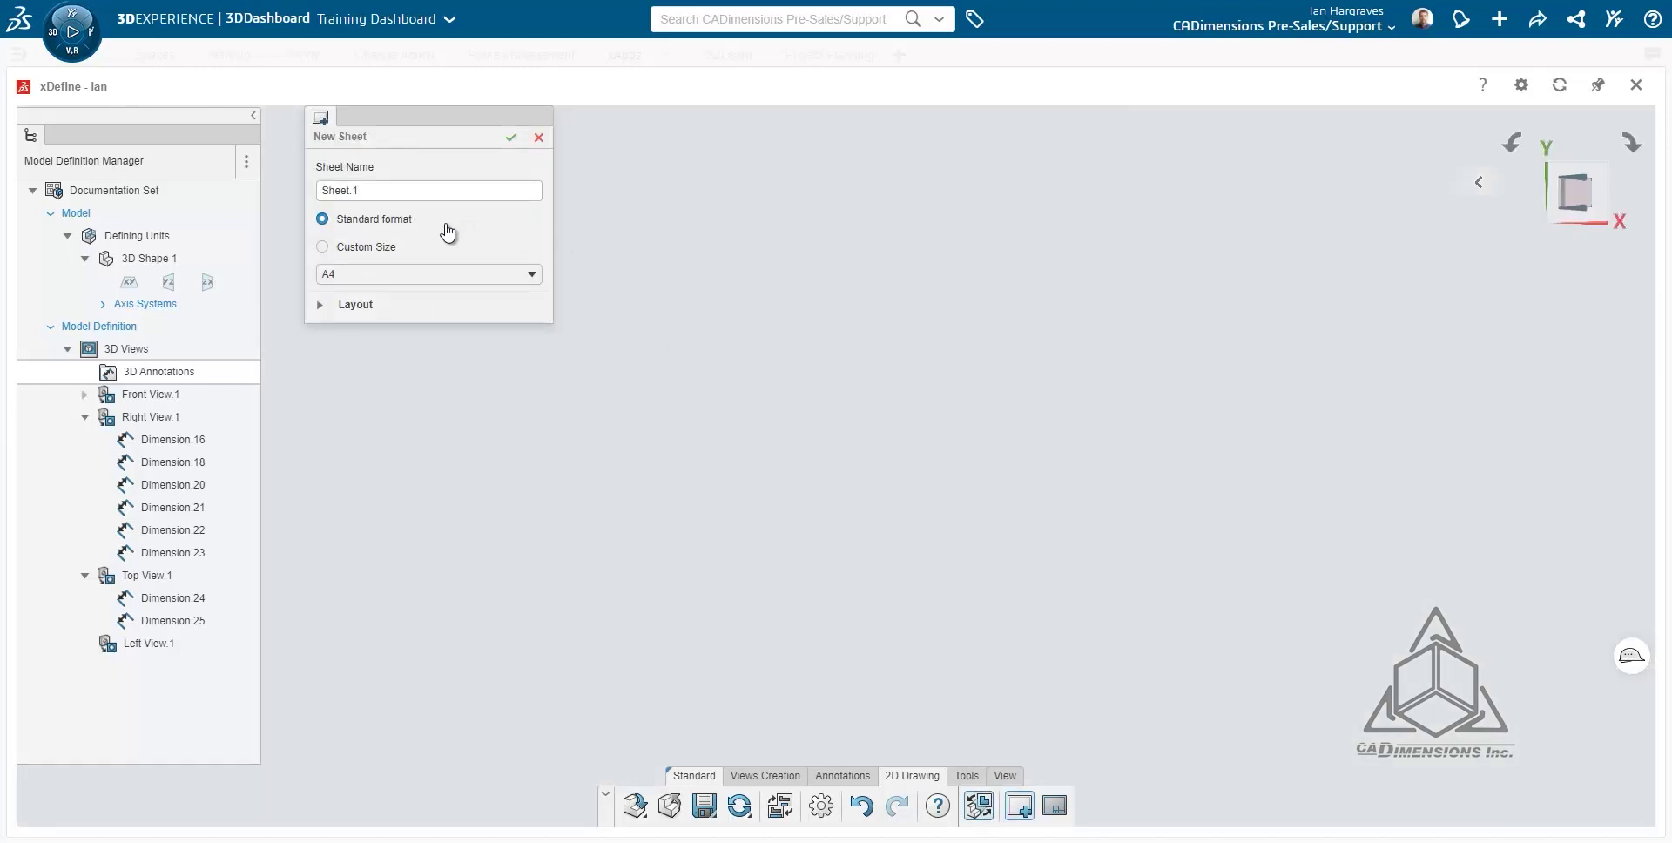
{"action": "left_click", "coordinate": [341, 252]}
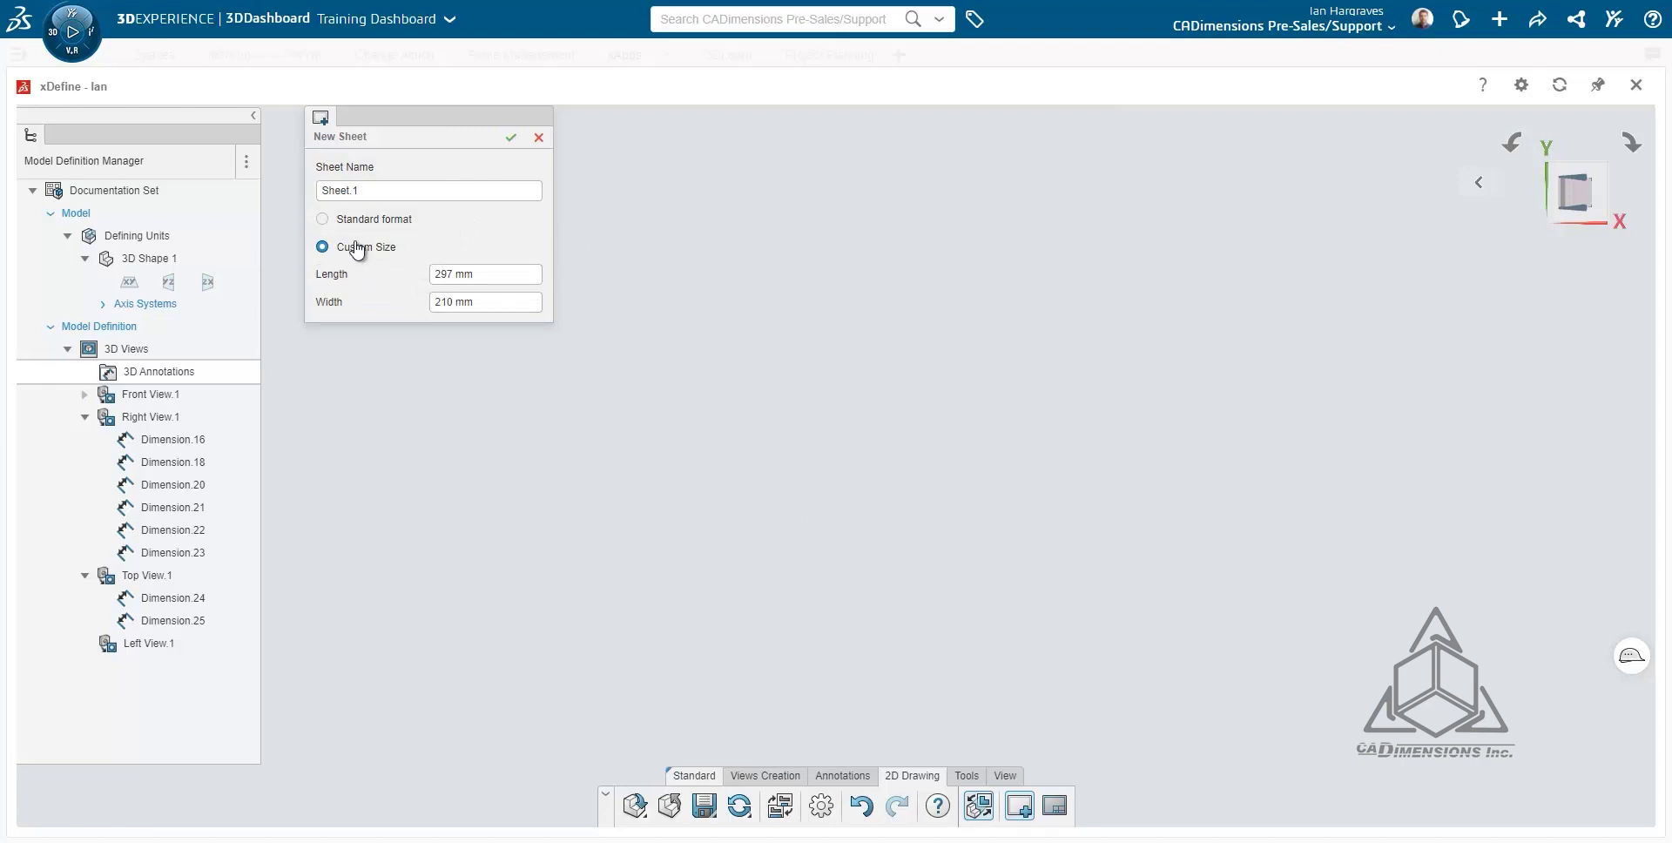
{"action": "left_click", "coordinate": [352, 221]}
{"action": "left_click", "coordinate": [395, 275]}
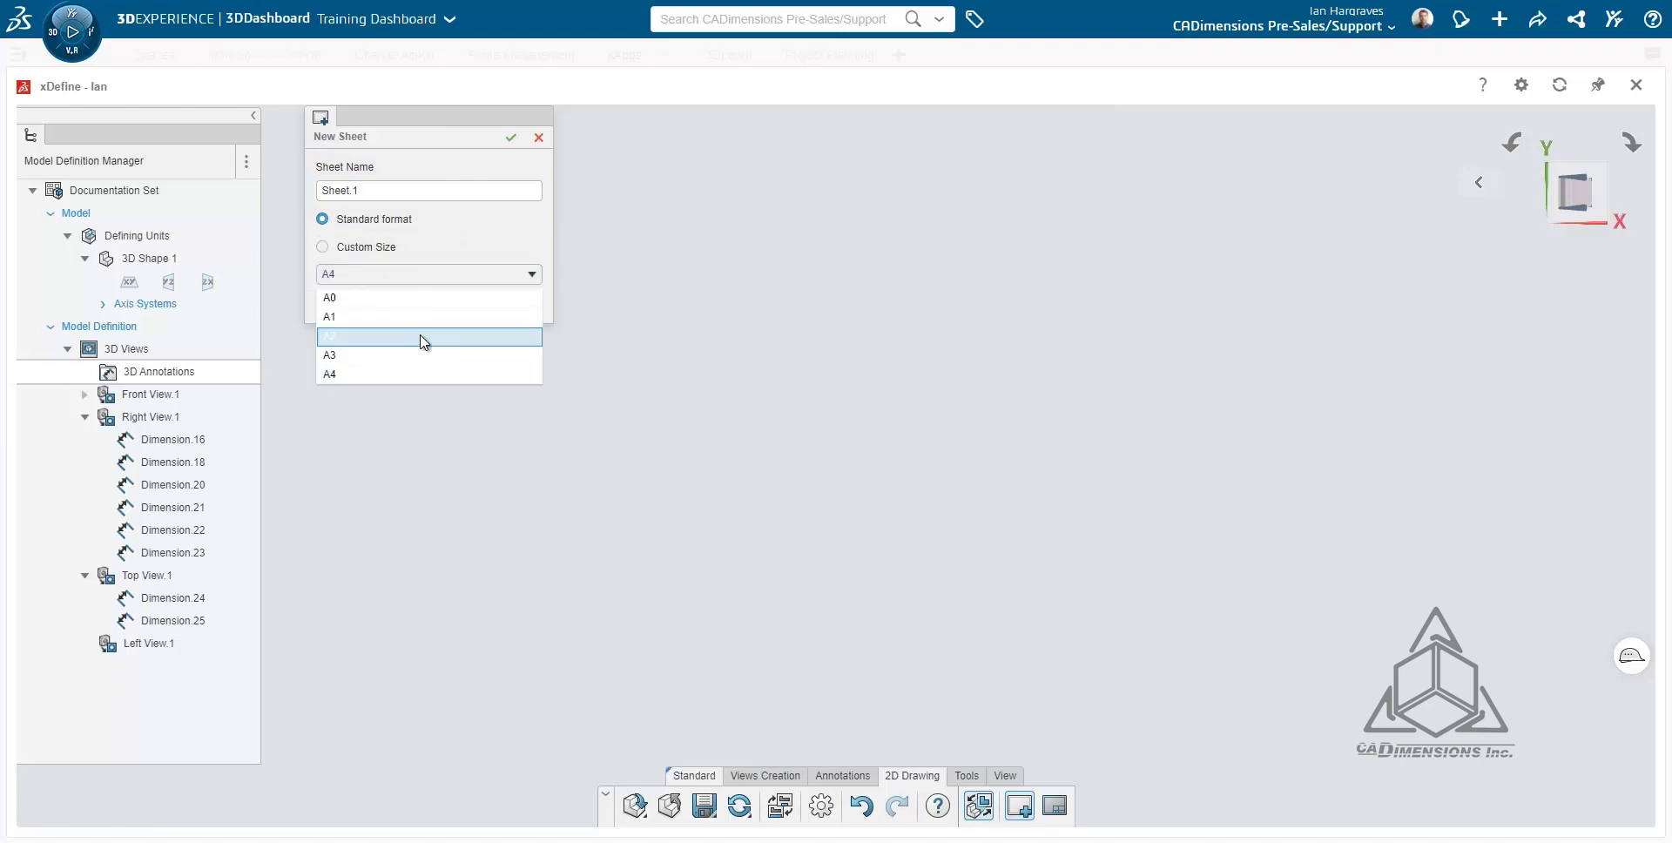
{"action": "left_click", "coordinate": [417, 336]}
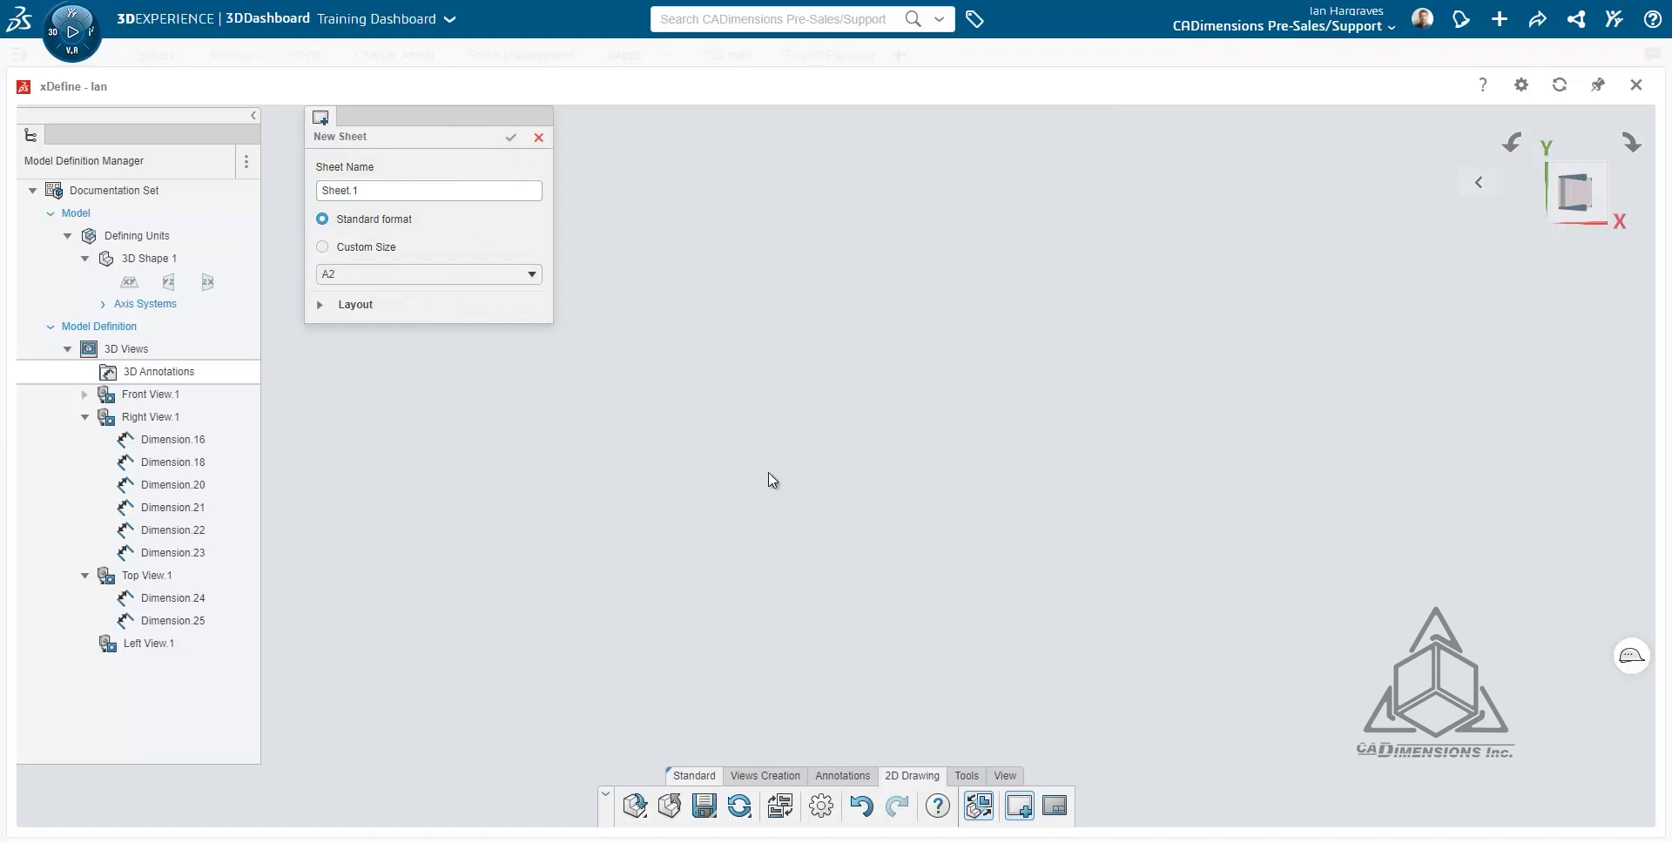
{"action": "key", "text": "Return"}
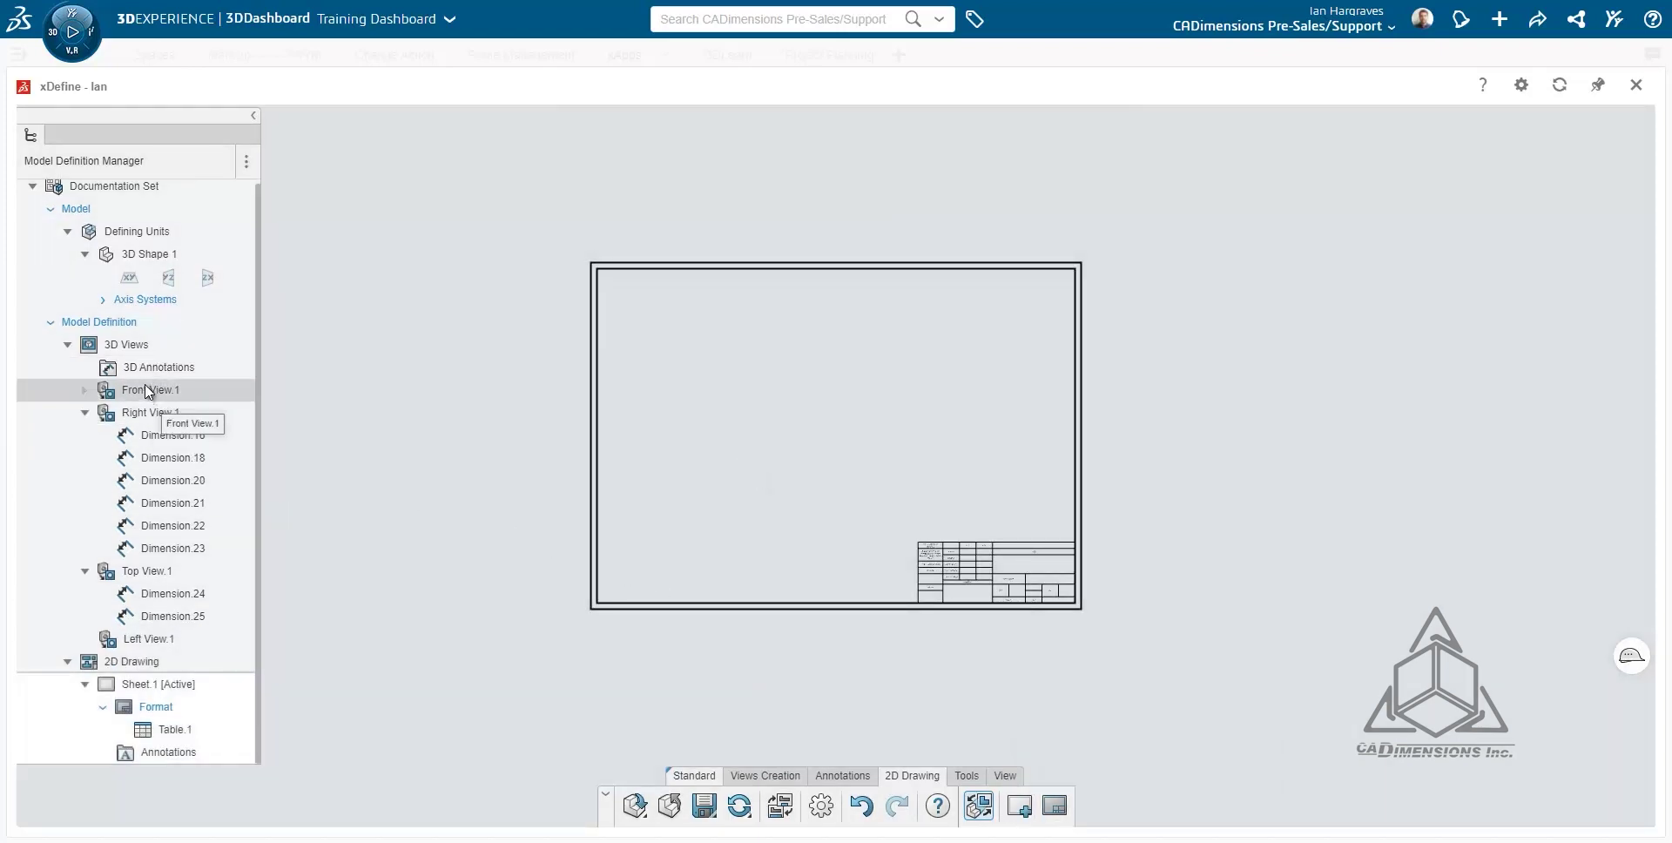
Place Front View.1 on Sheet.1, with Top View.1 above it and Right View.1 beside it
{"action": "mouse_move", "coordinate": [148, 392]}
{"action": "left_mouse_down"}
{"action": "mouse_move", "coordinate": [958, 457]}
{"action": "mouse_move", "coordinate": [758, 521]}
{"action": "mouse_move", "coordinate": [726, 545]}
{"action": "mouse_move", "coordinate": [753, 555]}
{"action": "left_mouse_up"}
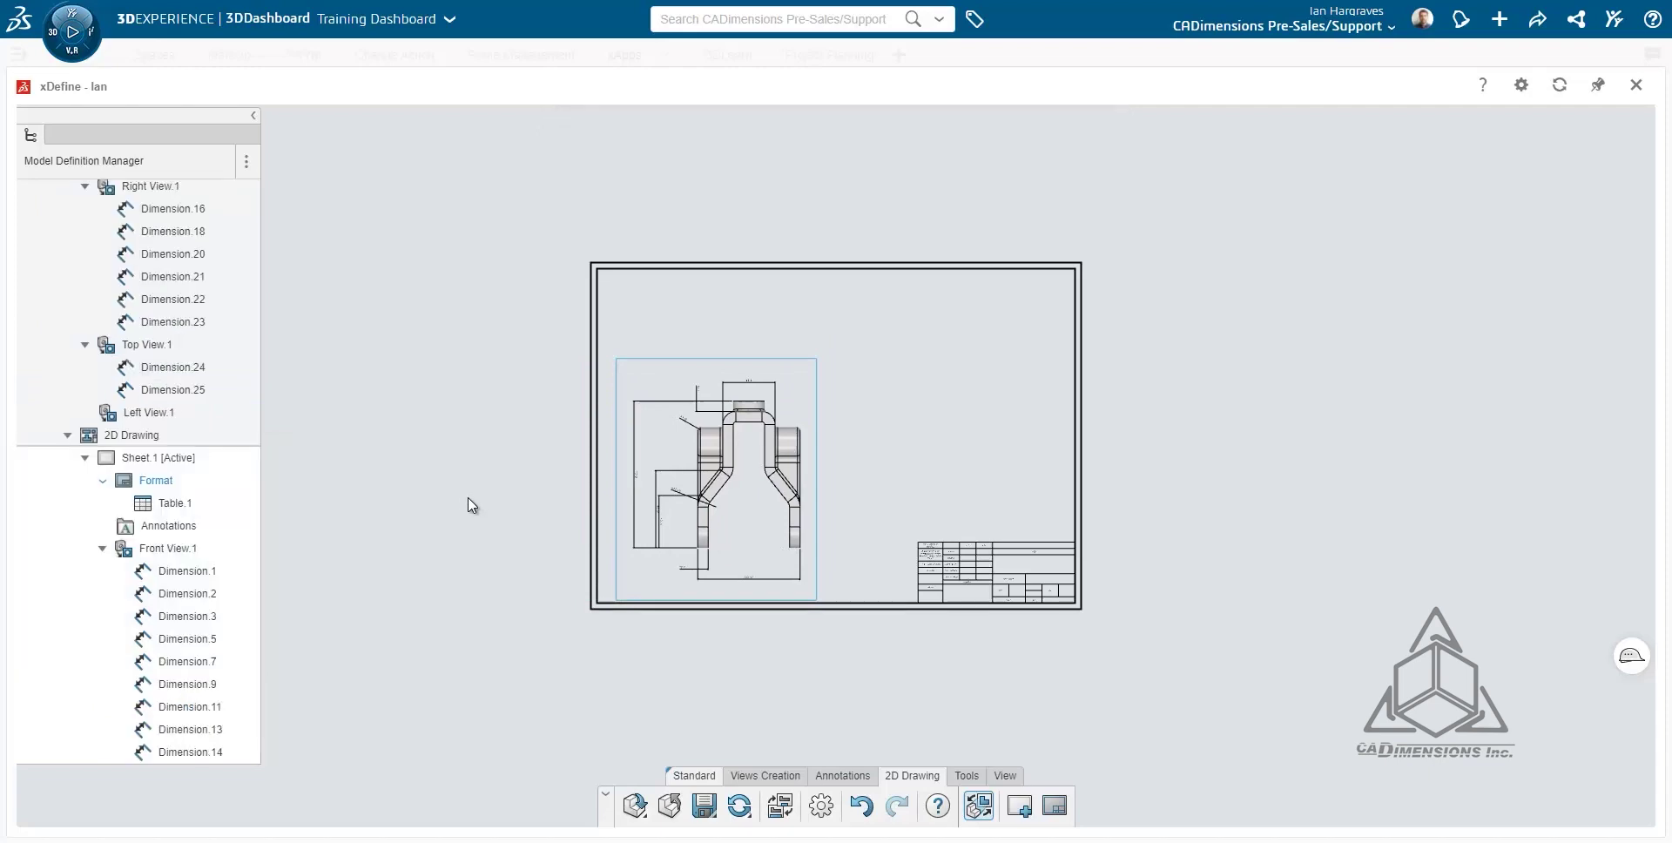
{"action": "scroll", "coordinate": [161, 396], "scroll_direction": "up", "scroll_amount": 3}
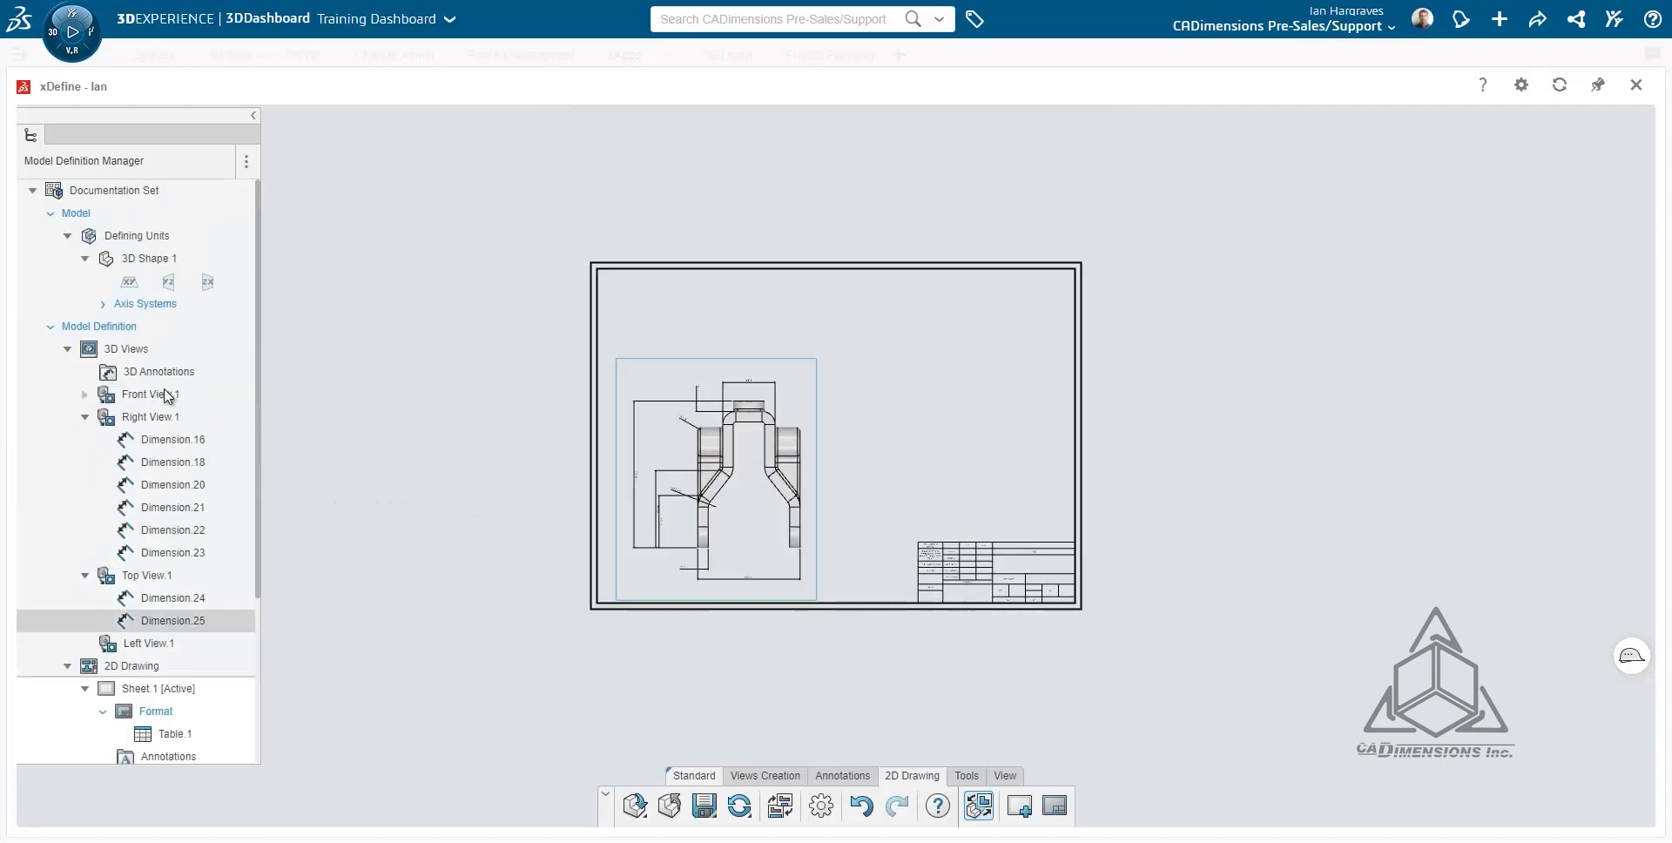
{"action": "left_click", "coordinate": [179, 578]}
{"action": "left_click_drag", "start_coordinate": [179, 578], "coordinate": [747, 329]}
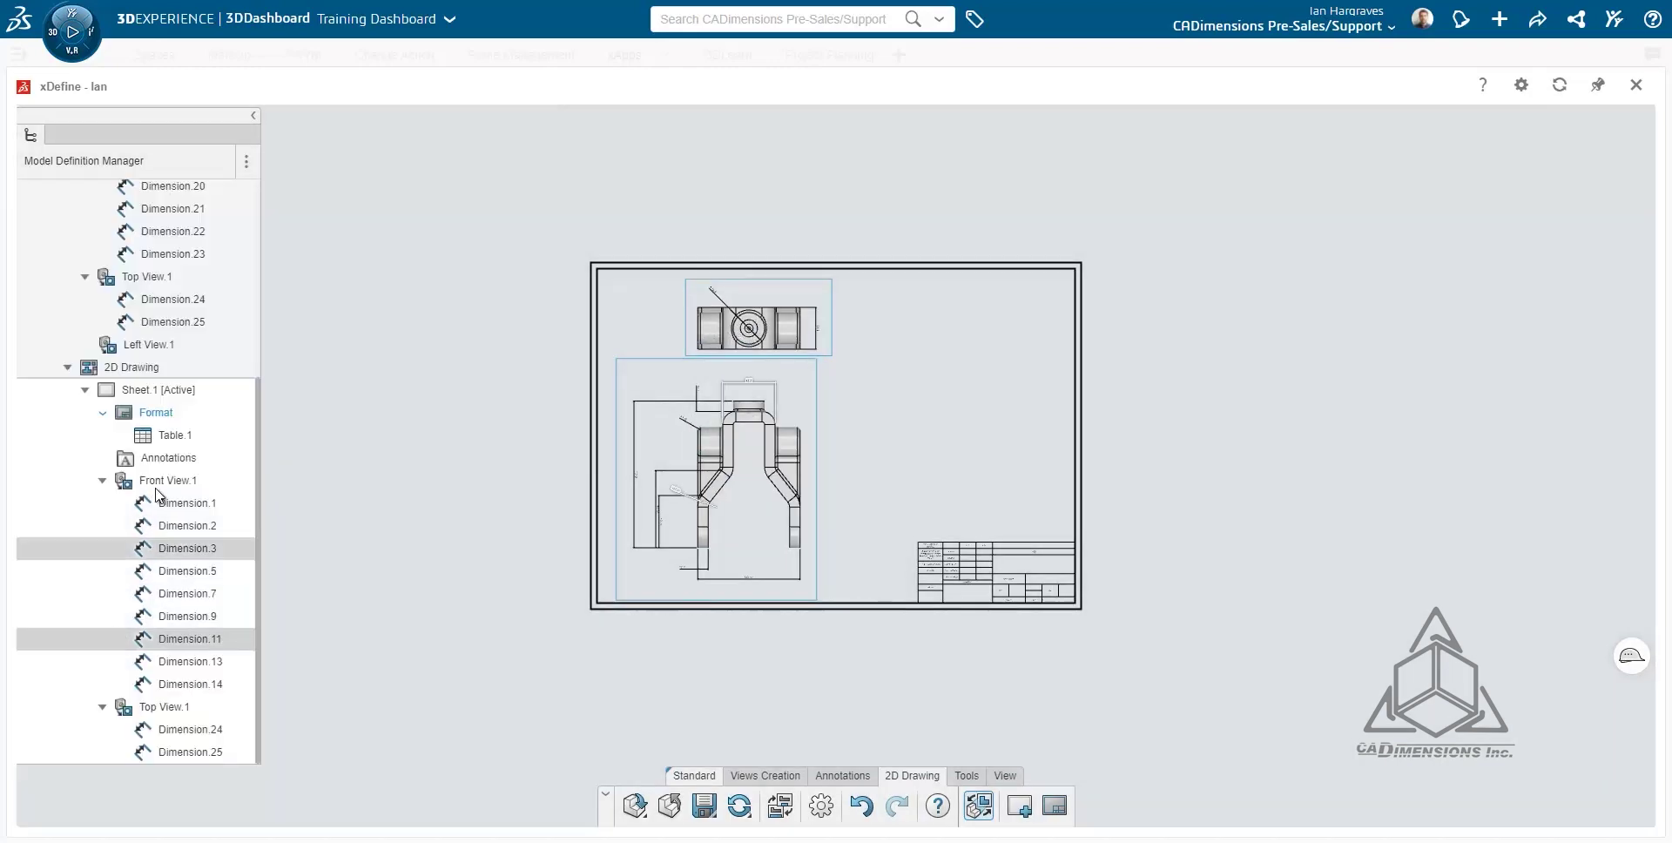
{"action": "scroll", "coordinate": [154, 311], "scroll_direction": "up", "scroll_amount": 3}
{"action": "left_click_drag", "start_coordinate": [148, 379], "coordinate": [877, 557]}
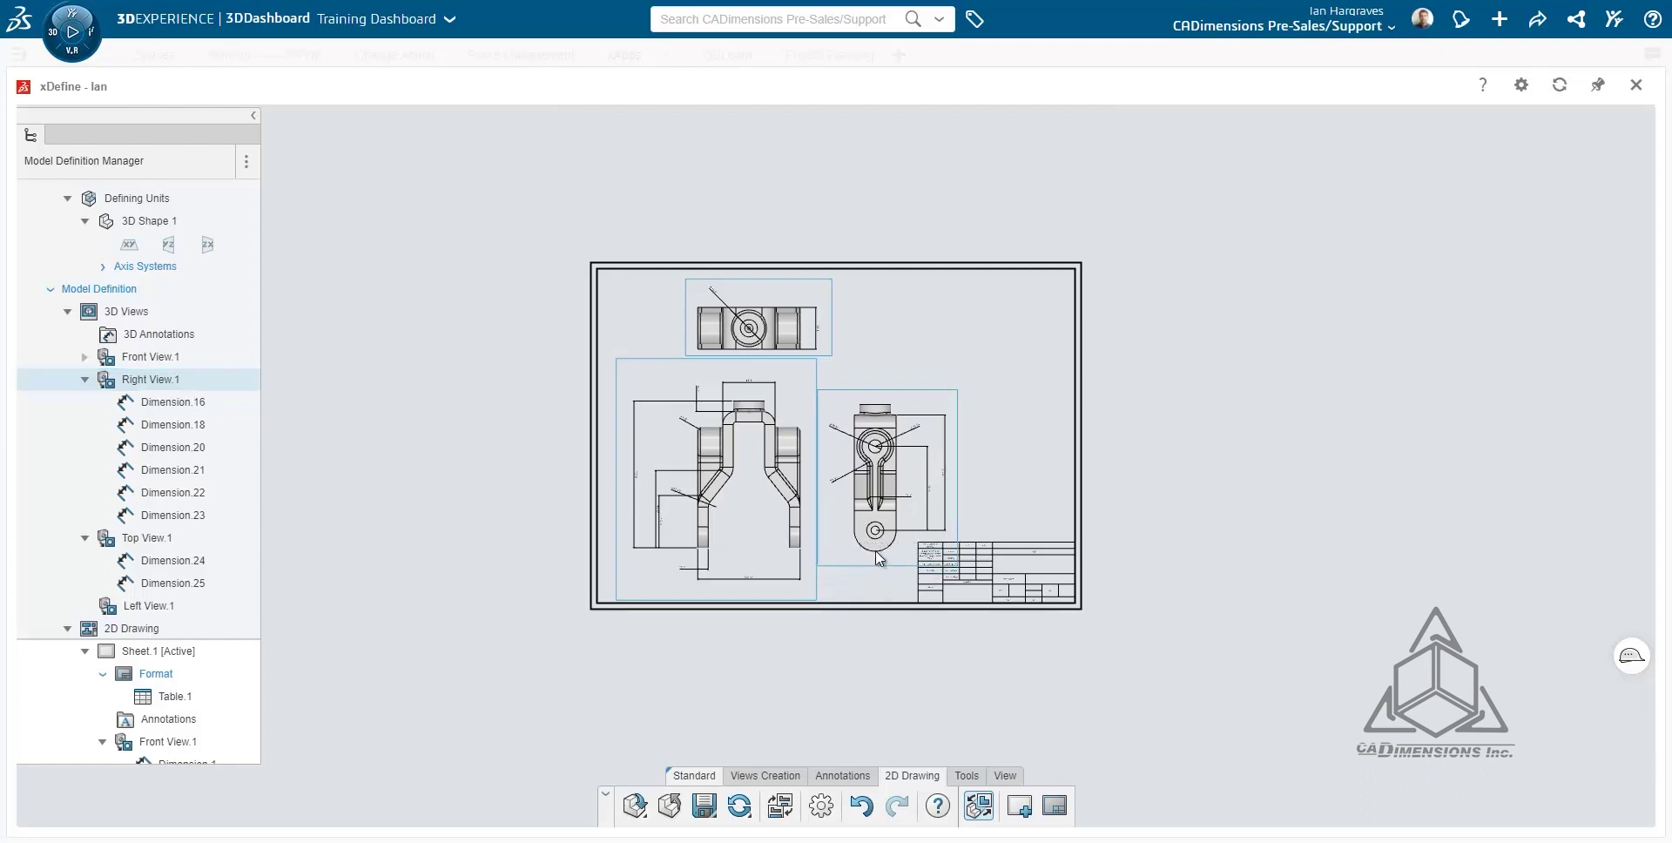
Name the 2D output file '2D Drawing'
{"action": "left_click", "coordinate": [966, 774]}
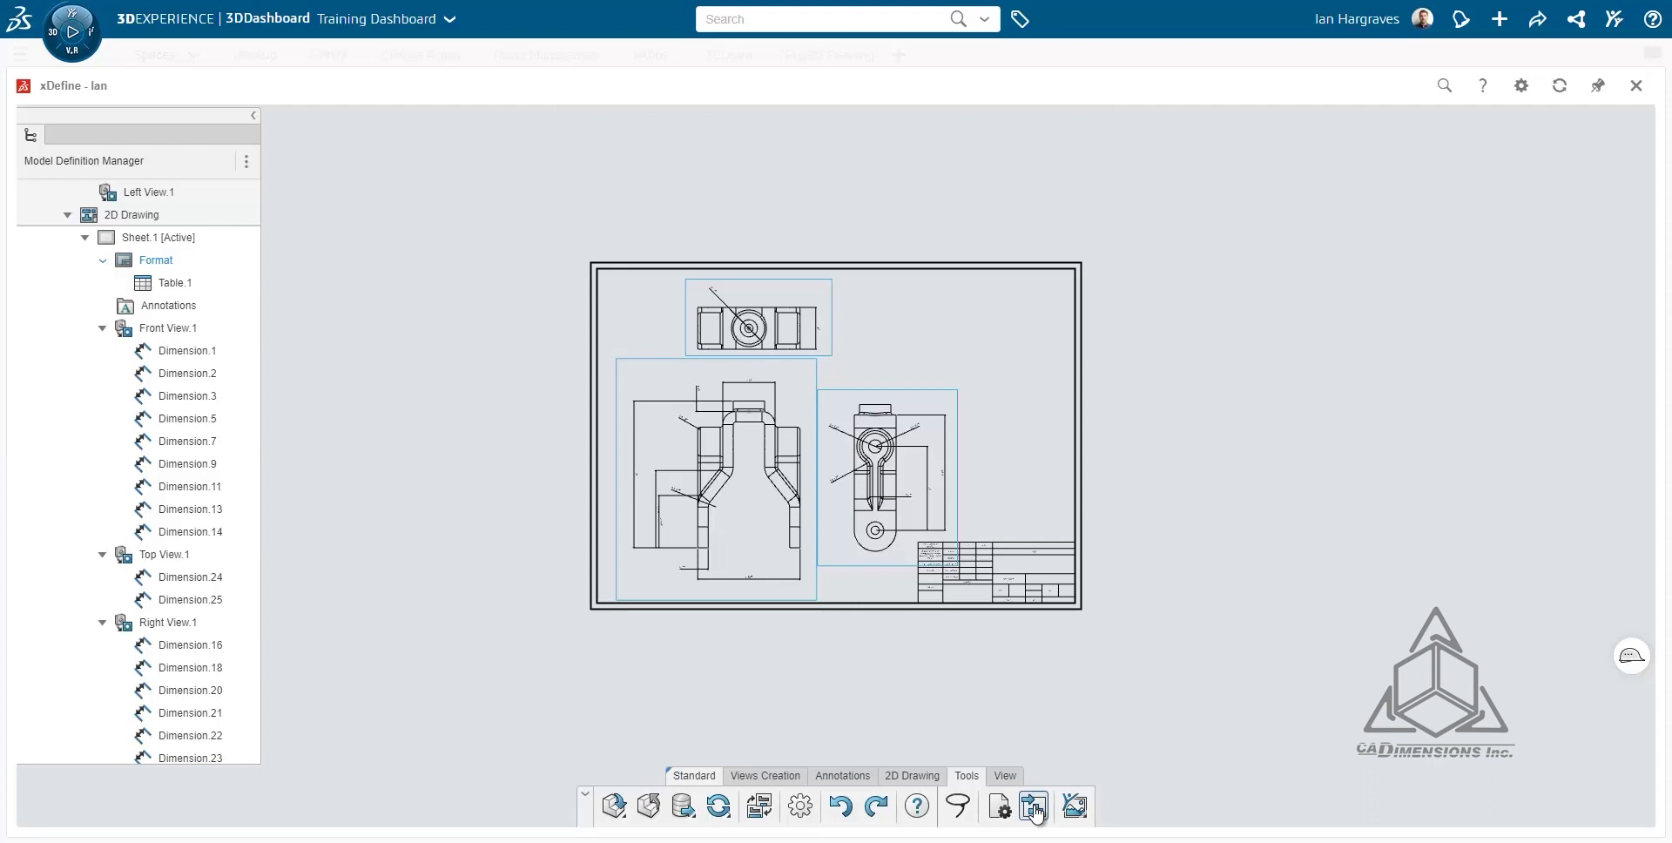
{"action": "left_click", "coordinate": [1033, 808]}
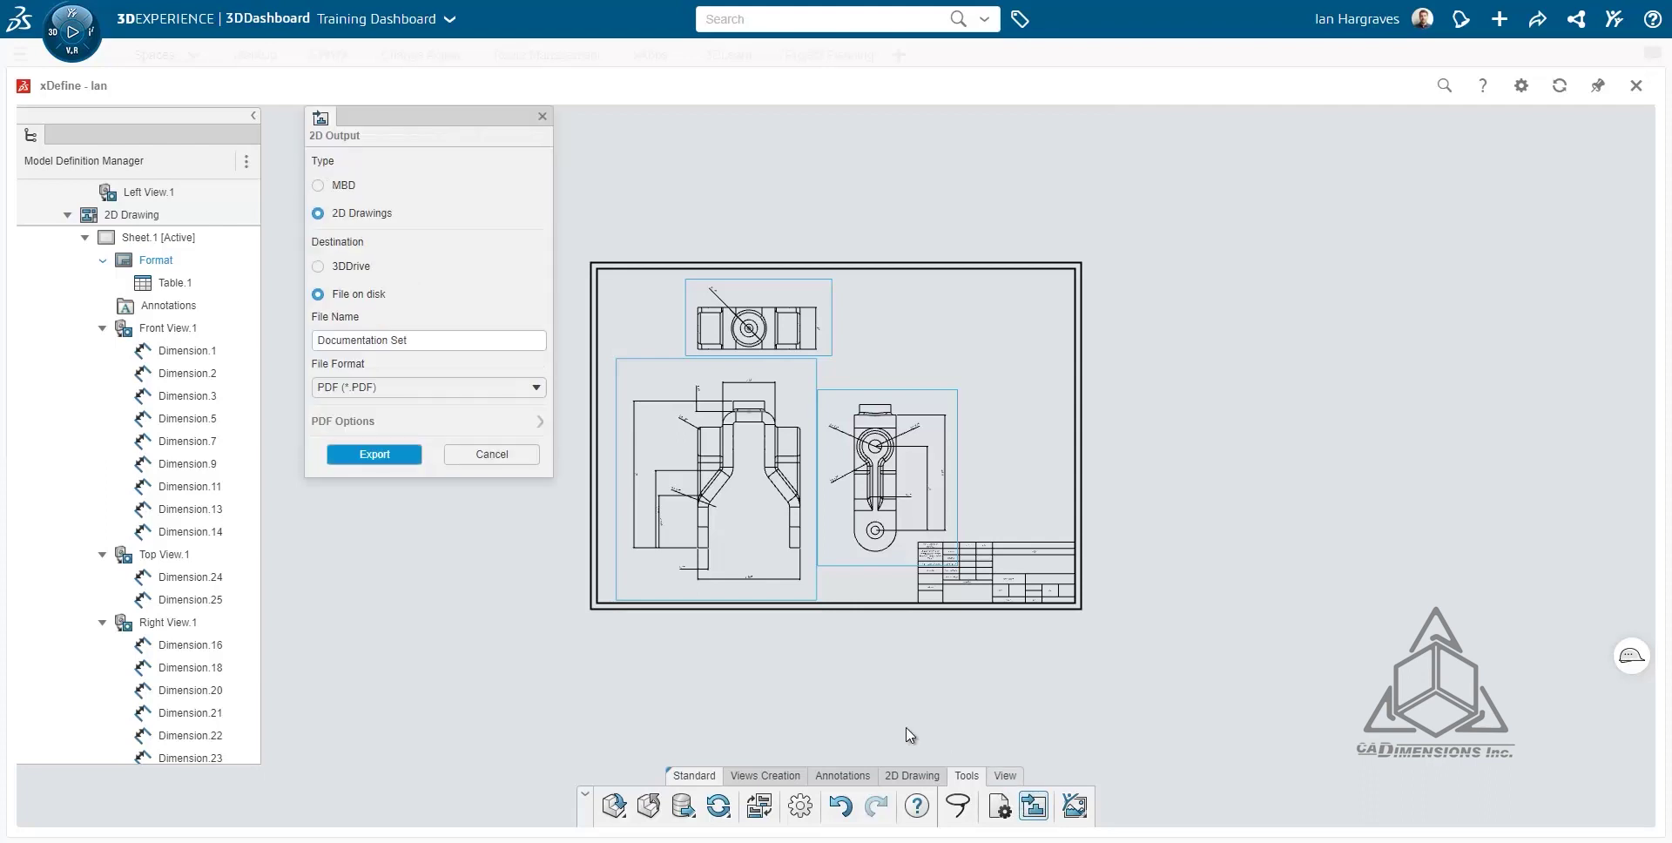
{"action": "triple_click", "coordinate": [461, 348]}
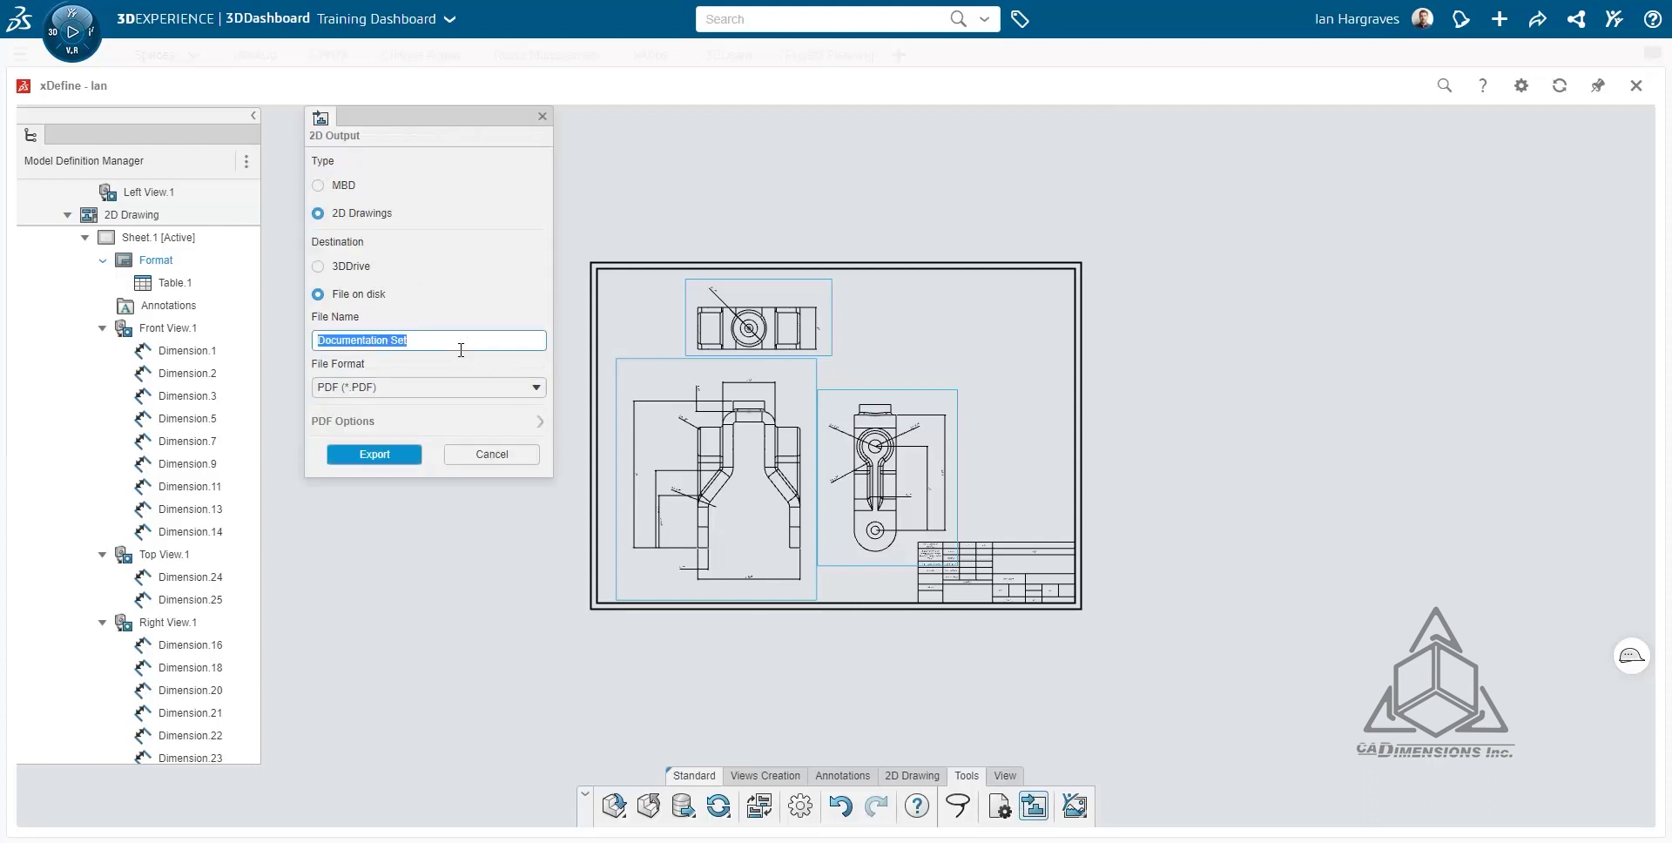
{"action": "type", "text": "2D Drawing"}
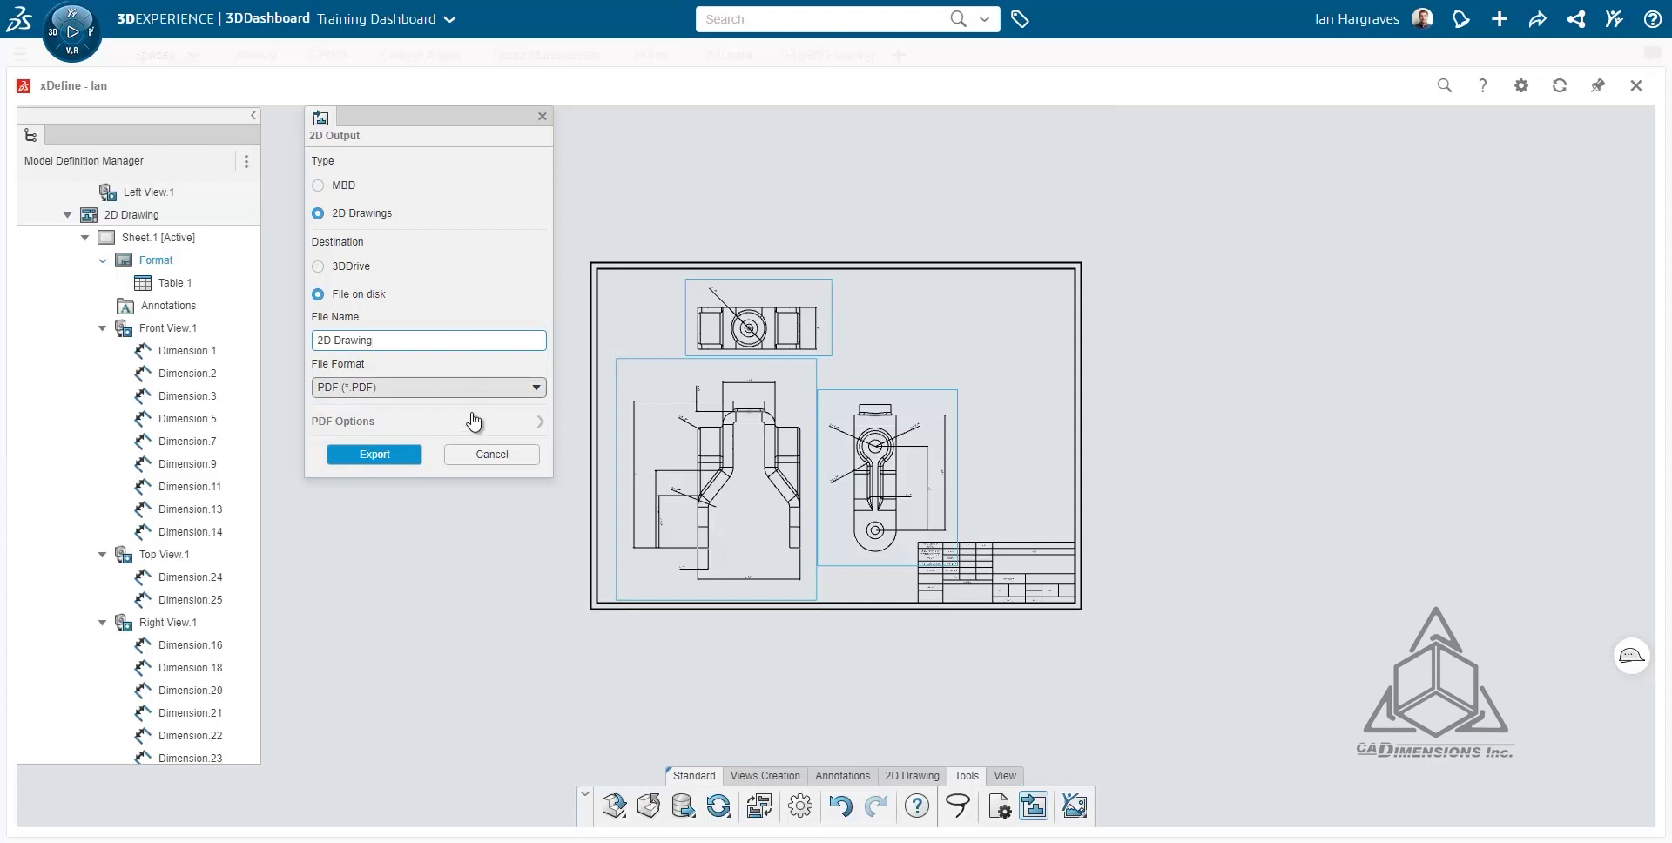
Set the PDF to A2 landscape and export the drawing
{"action": "left_click", "coordinate": [468, 421]}
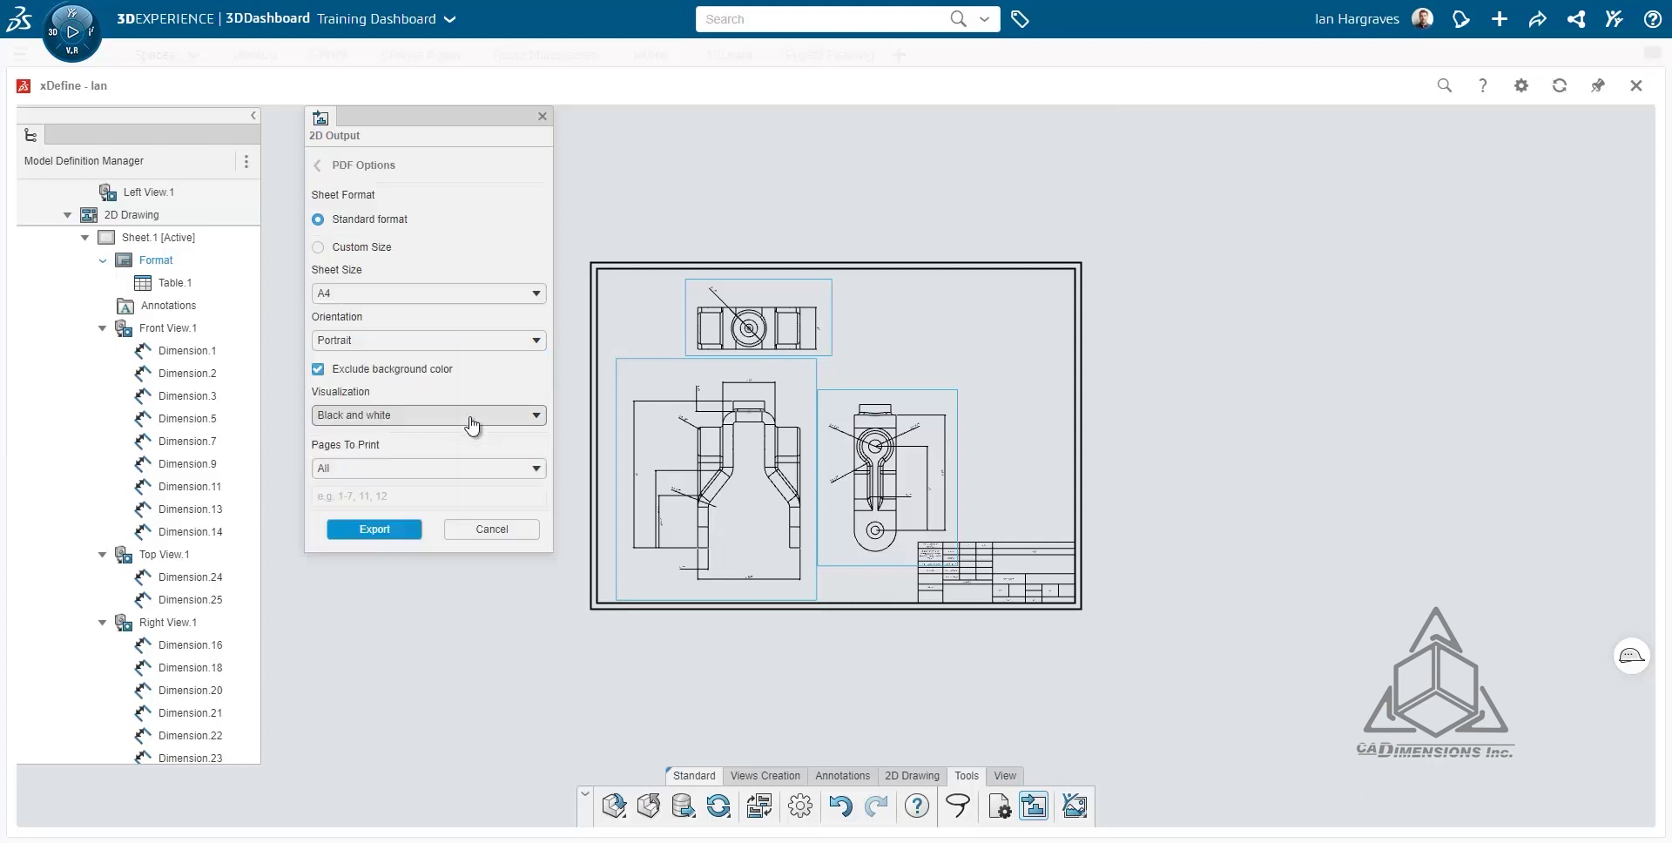
{"action": "left_click", "coordinate": [355, 296]}
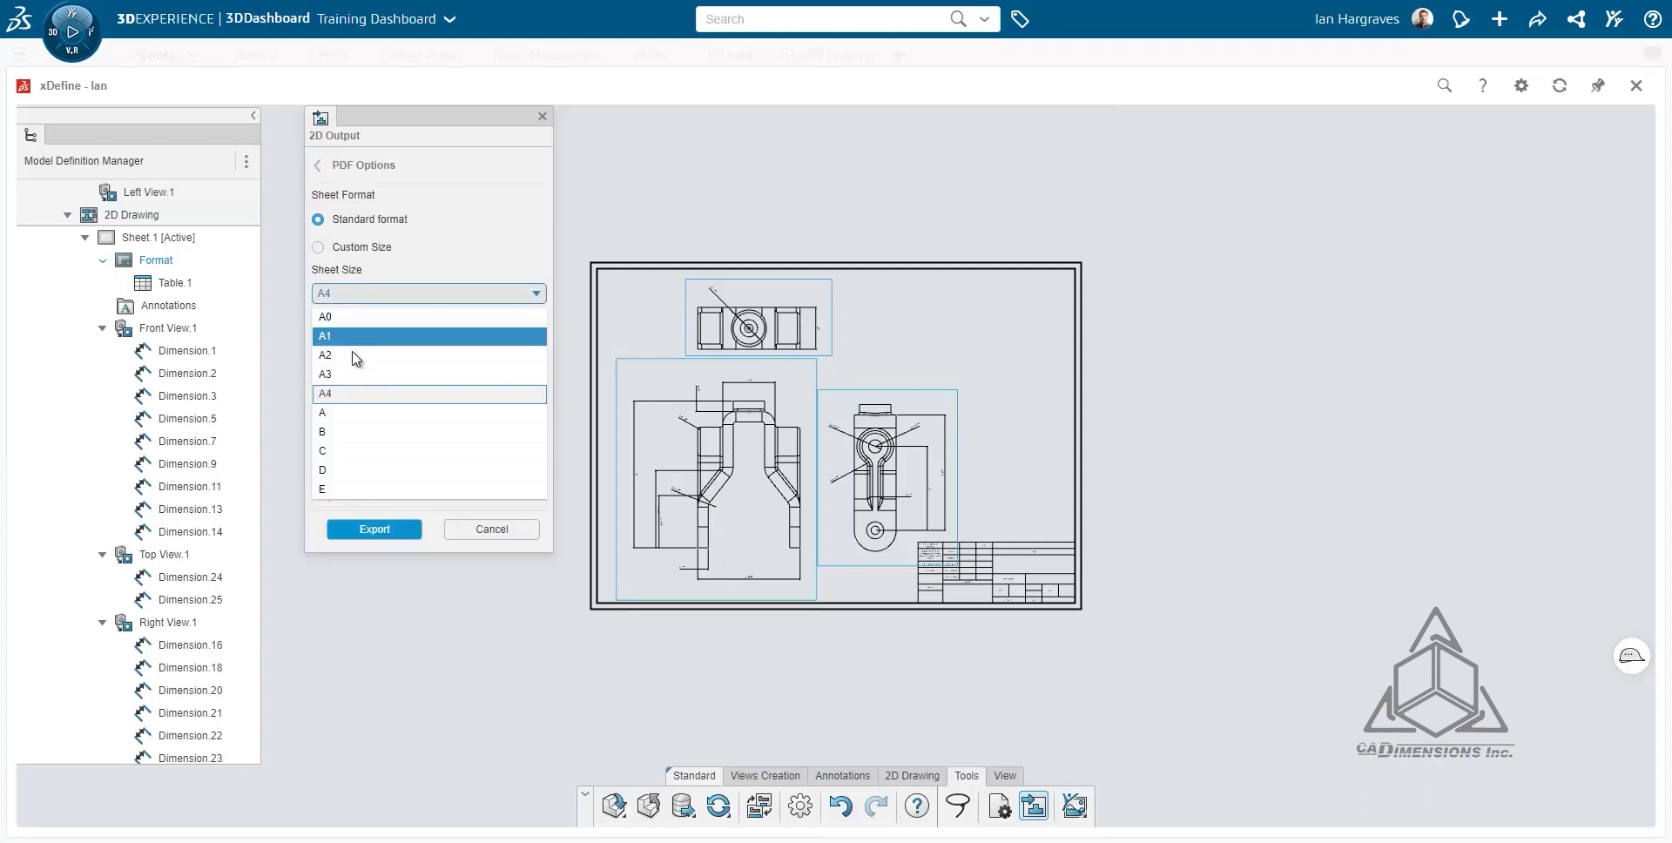
{"action": "left_click", "coordinate": [355, 357]}
{"action": "left_click", "coordinate": [354, 344]}
{"action": "left_click", "coordinate": [354, 384]}
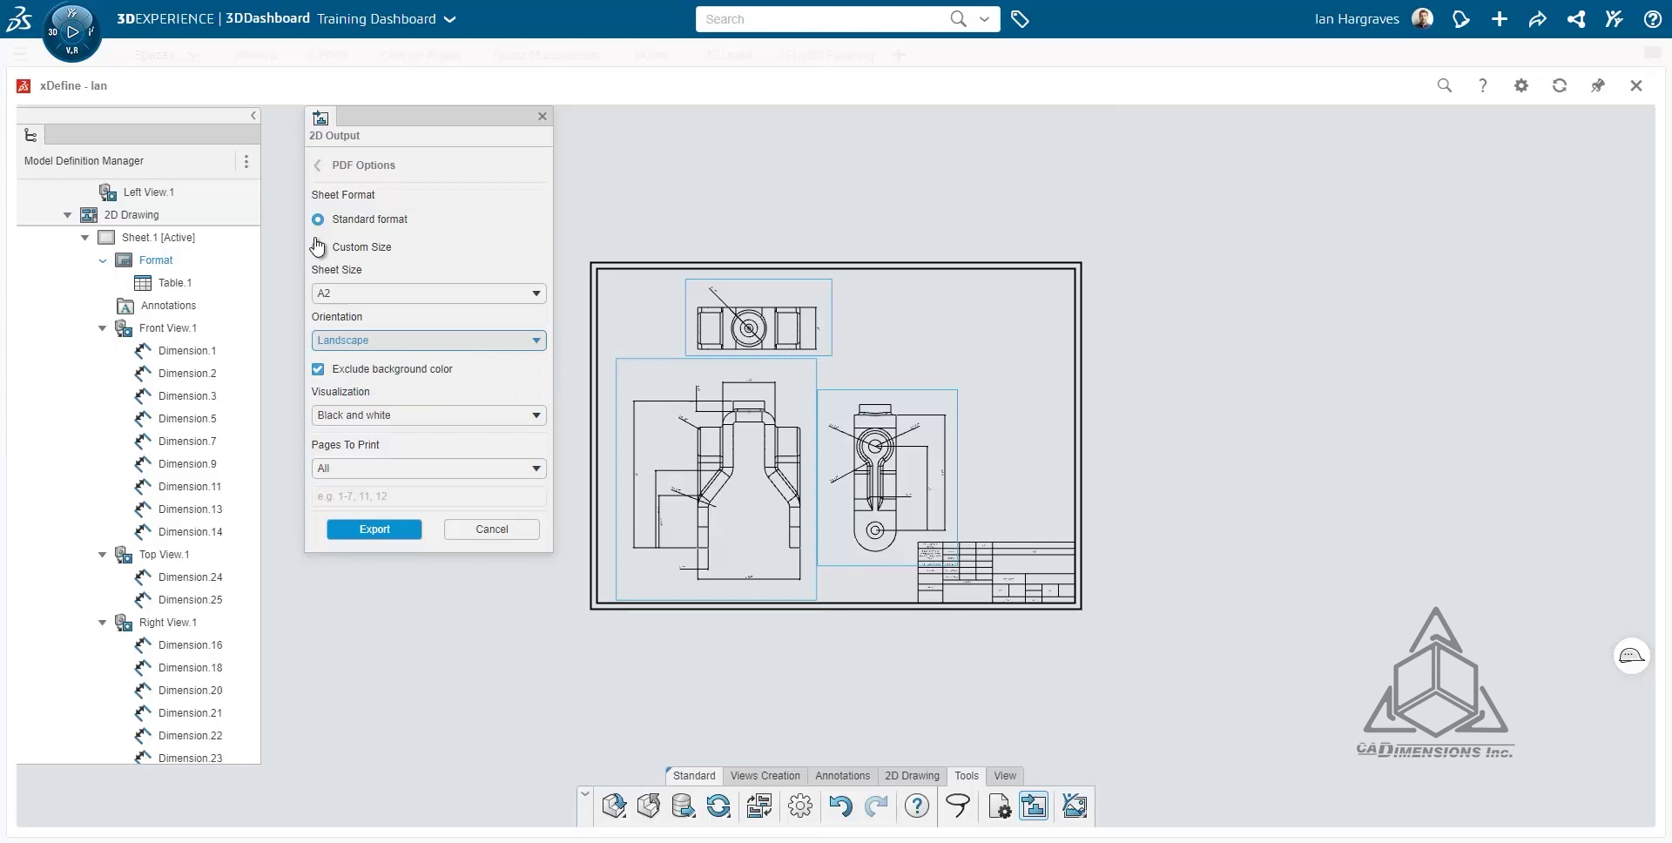
{"action": "left_click", "coordinate": [316, 172]}
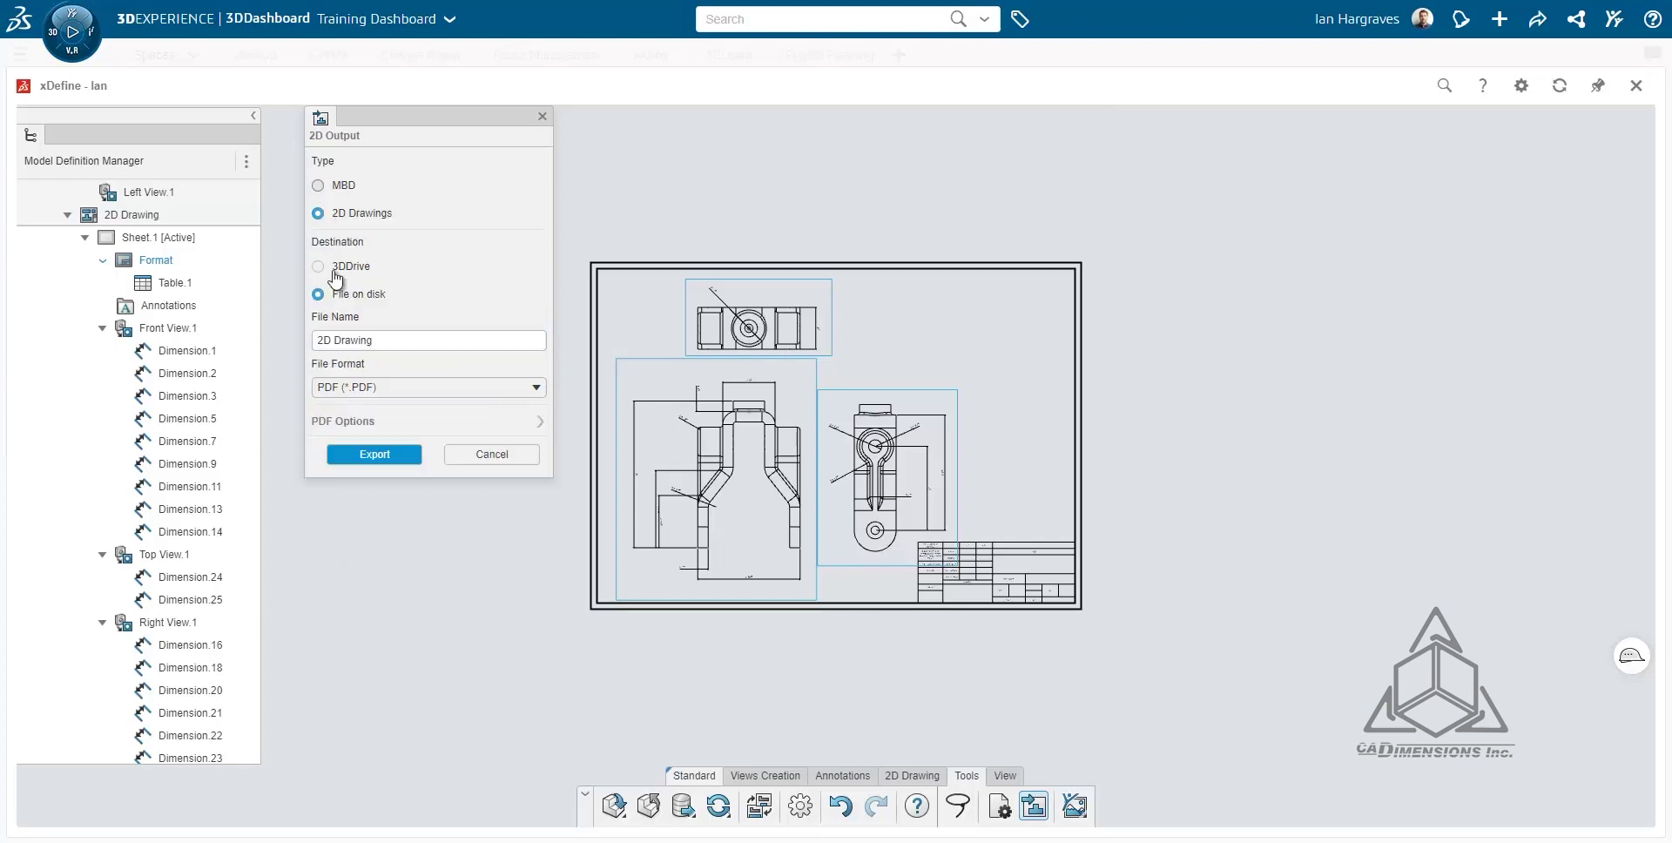
{"action": "left_click", "coordinate": [344, 451]}
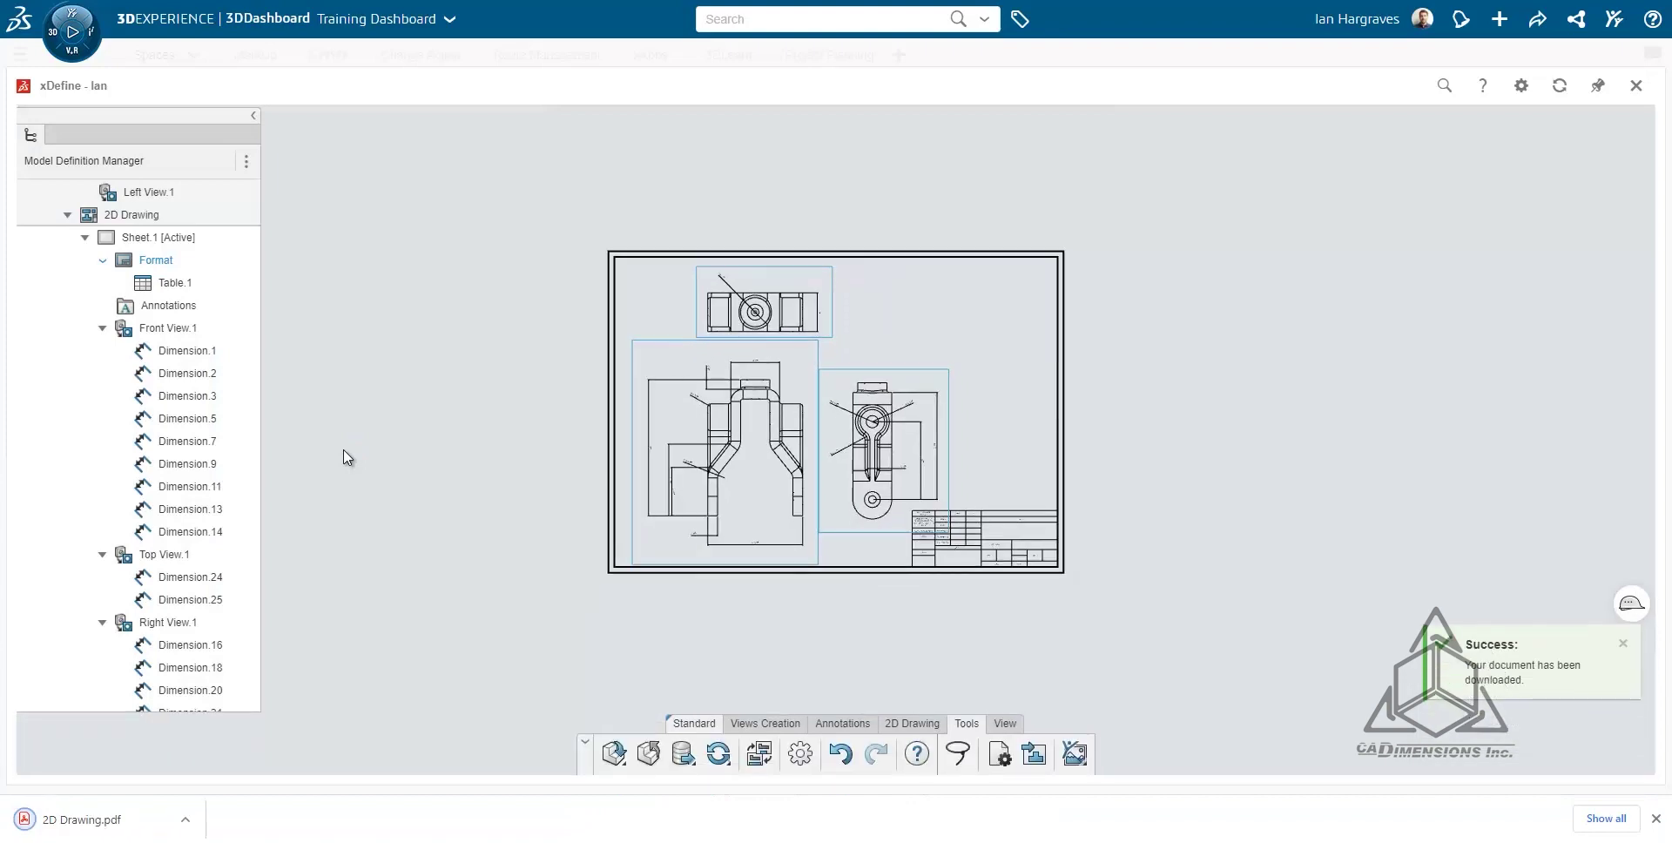
Open the downloaded 2D Drawing.pdf in Chrome and scroll through its page
{"action": "left_click", "coordinate": [83, 822]}
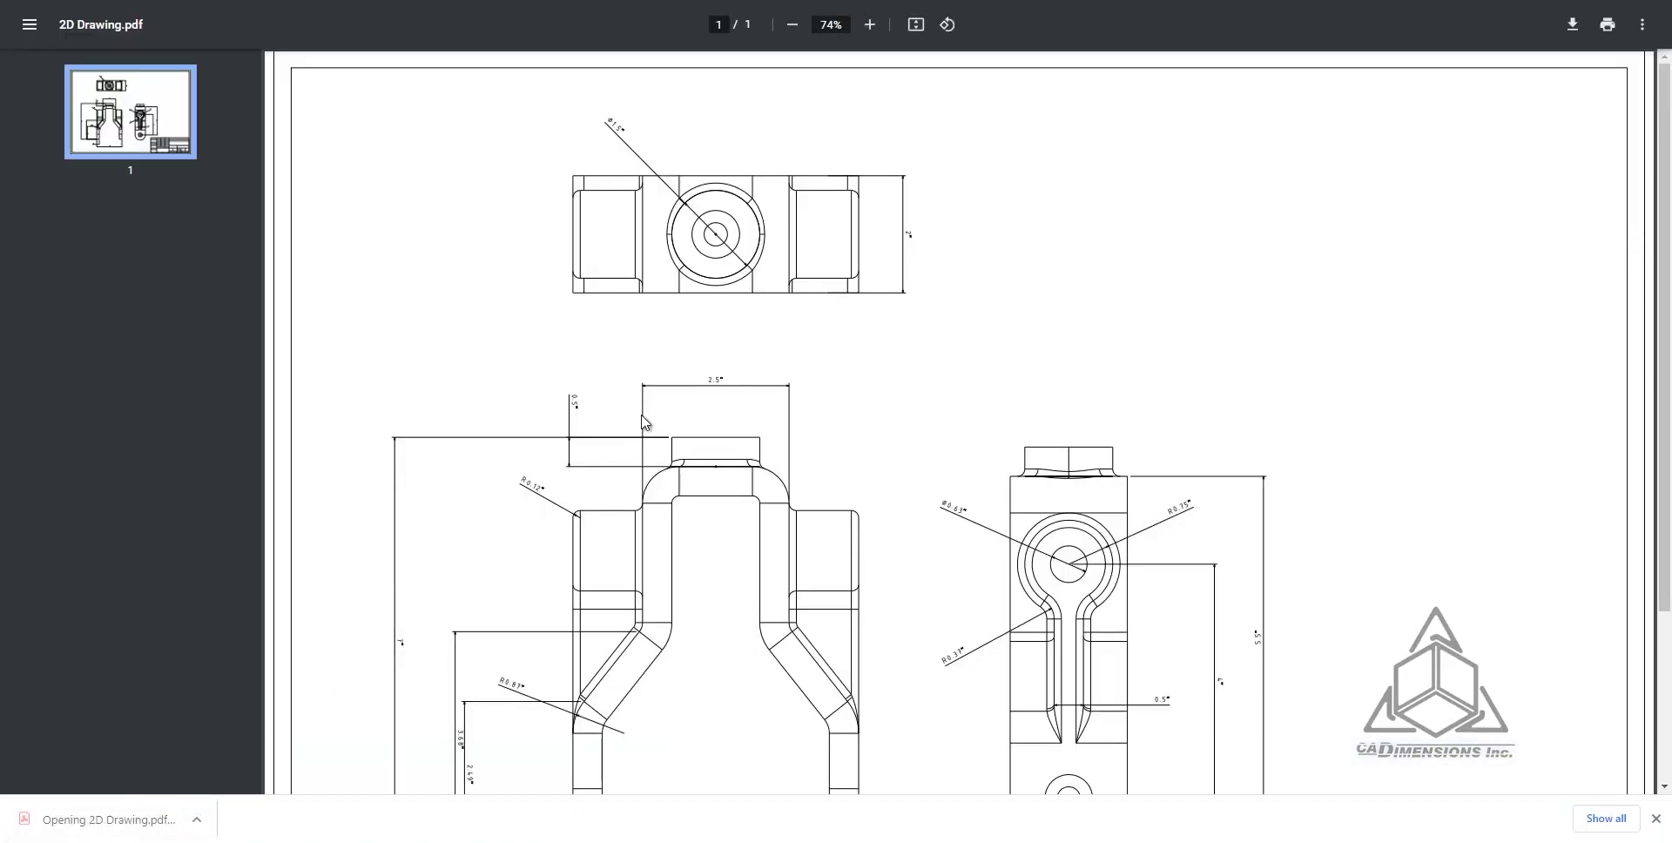
{"action": "scroll", "coordinate": [644, 421], "scroll_direction": "down", "scroll_amount": 3}
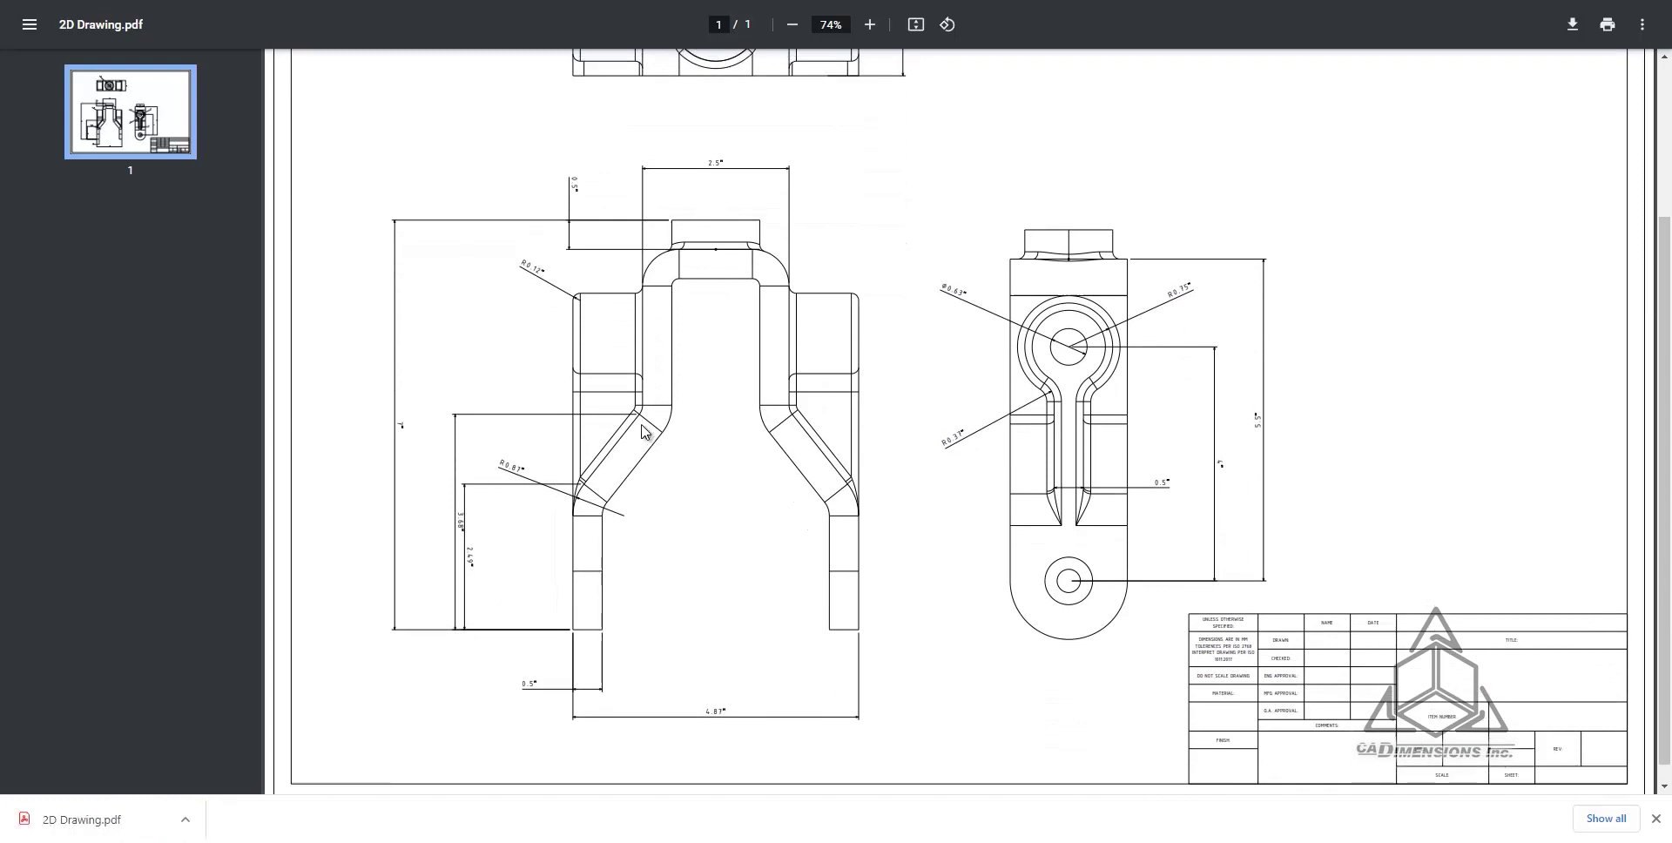
{"action": "scroll", "coordinate": [645, 430], "scroll_direction": "up", "scroll_amount": 3}
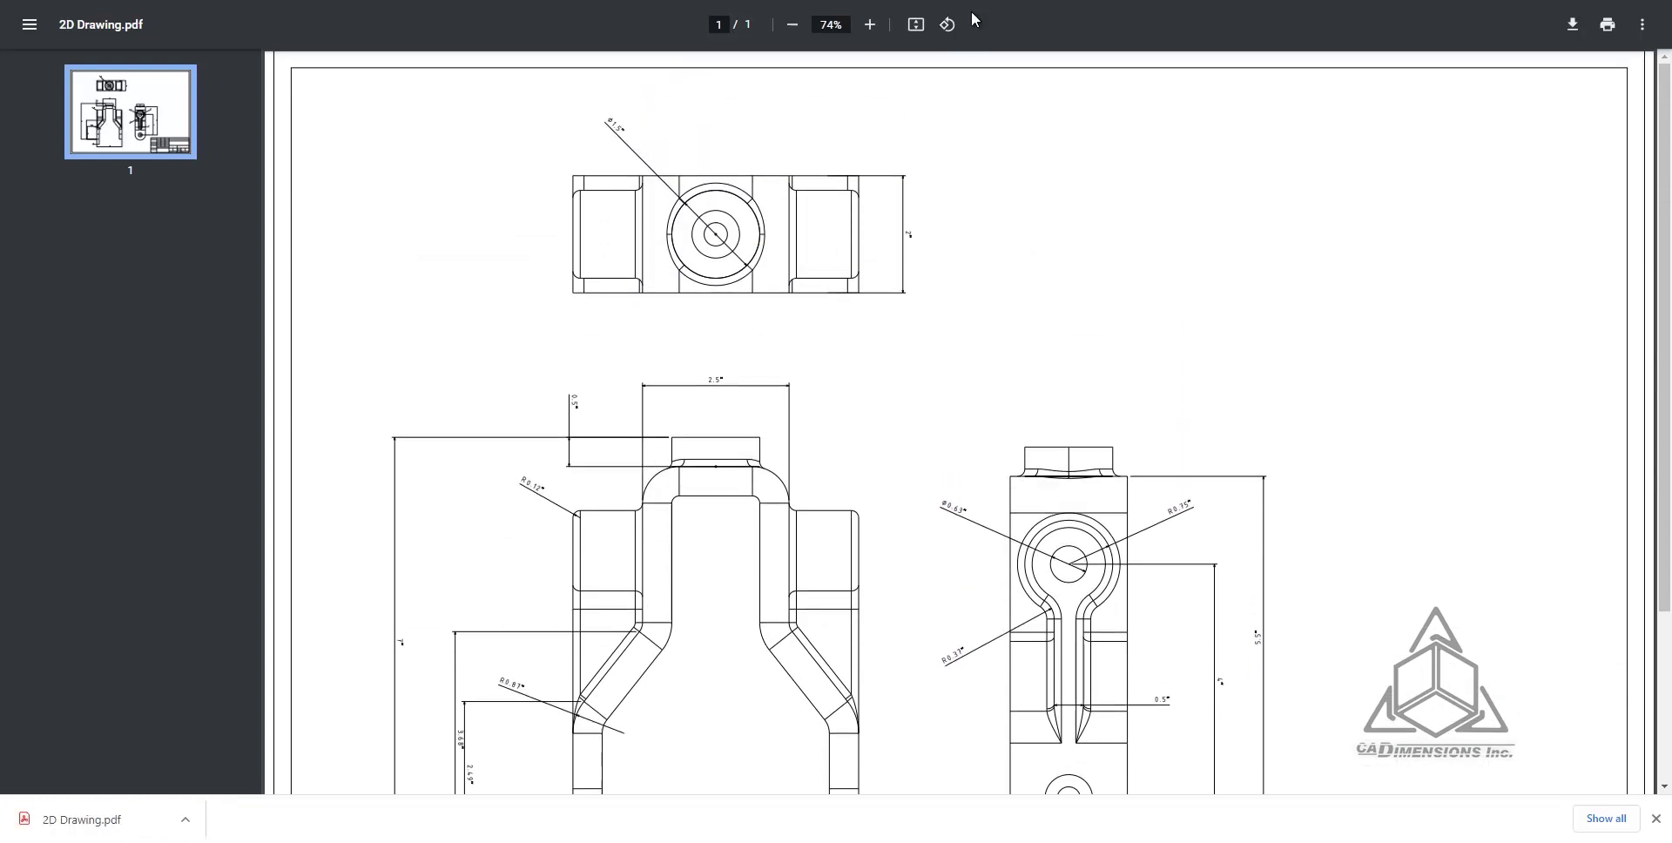